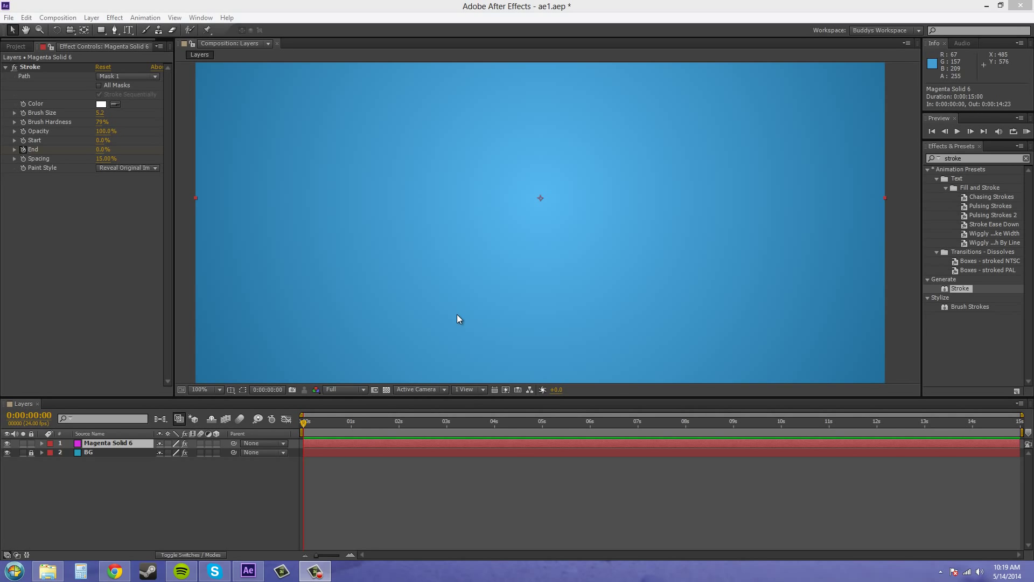
- Preview the magenta stroke drawing on and display its wavy mask path over the blue gradient
{"action": "left_click", "coordinate": [303, 424]}
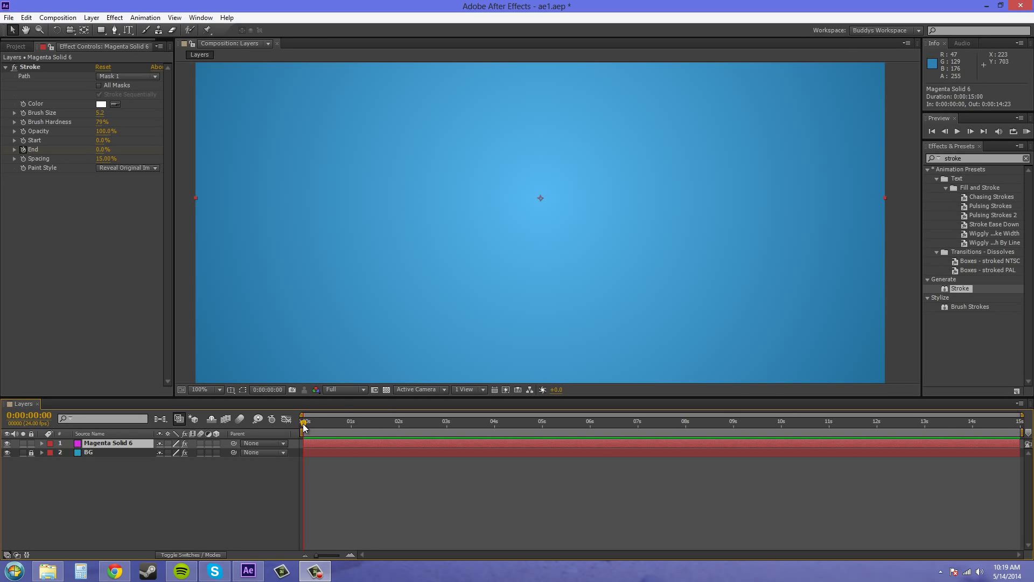
{"action": "mouse_move", "coordinate": [325, 425]}
{"action": "left_mouse_down"}
{"action": "mouse_move", "coordinate": [372, 444]}
{"action": "mouse_move", "coordinate": [493, 457]}
{"action": "mouse_move", "coordinate": [433, 452]}
{"action": "mouse_move", "coordinate": [383, 465]}
{"action": "mouse_move", "coordinate": [351, 455]}
{"action": "mouse_move", "coordinate": [293, 469]}
{"action": "mouse_move", "coordinate": [280, 453]}
{"action": "left_mouse_up"}
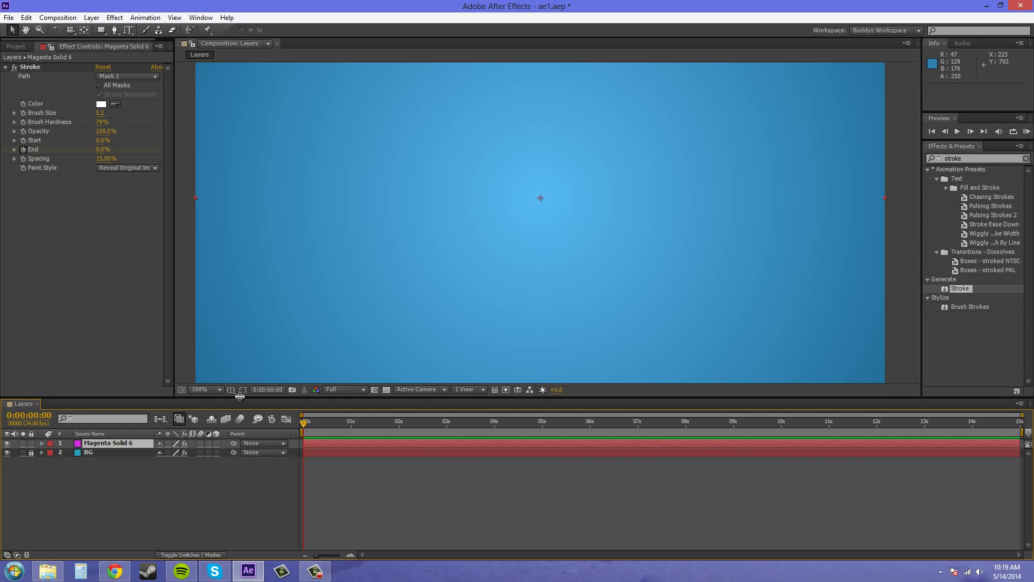
{"action": "left_click", "coordinate": [243, 390]}
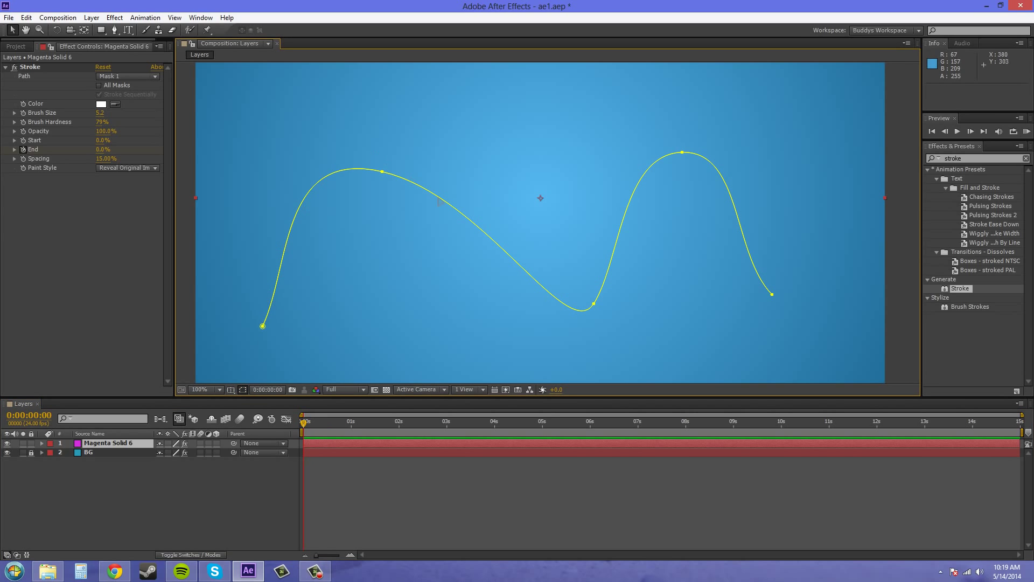
{"action": "mouse_move", "coordinate": [310, 423]}
{"action": "left_mouse_down"}
{"action": "mouse_move", "coordinate": [448, 430]}
{"action": "mouse_move", "coordinate": [239, 405]}
{"action": "left_mouse_up"}
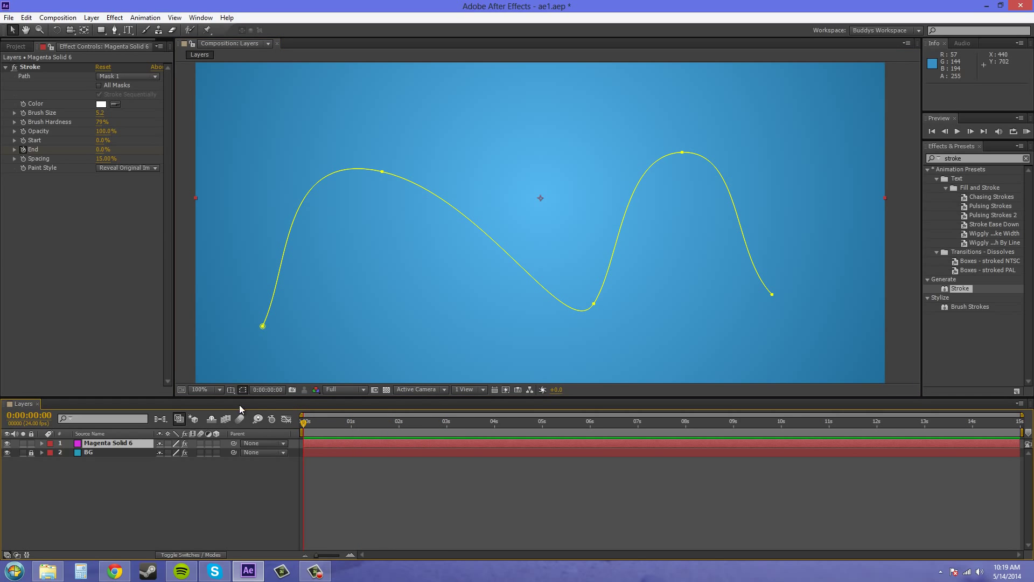
- Collapse the Stroke settings, delete Magenta Solid 6, then undo that deletion
{"action": "left_click", "coordinate": [5, 67]}
{"action": "left_click", "coordinate": [16, 46]}
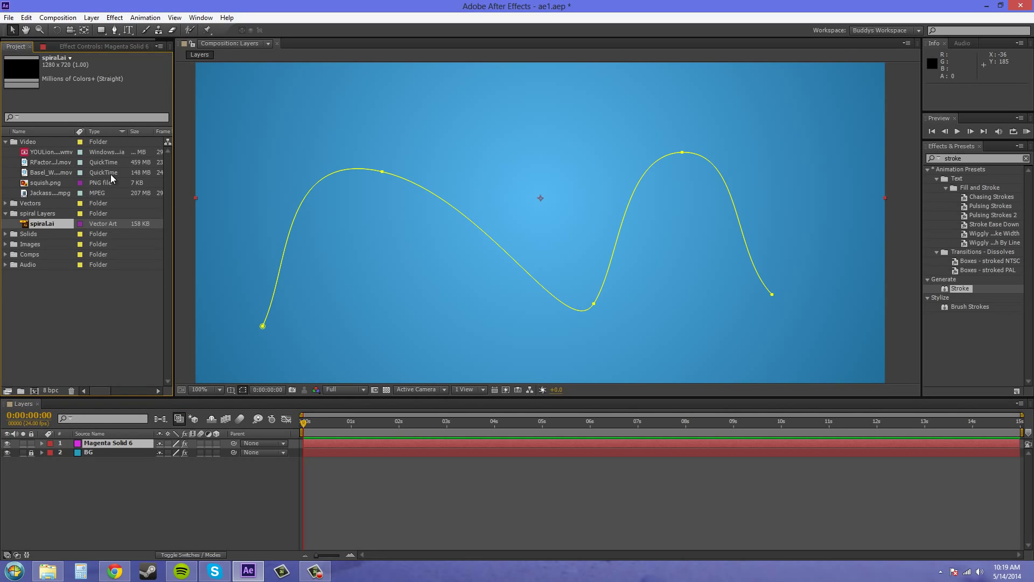
{"action": "left_click", "coordinate": [90, 474]}
{"action": "left_click", "coordinate": [106, 443]}
{"action": "key", "text": "Delete"}
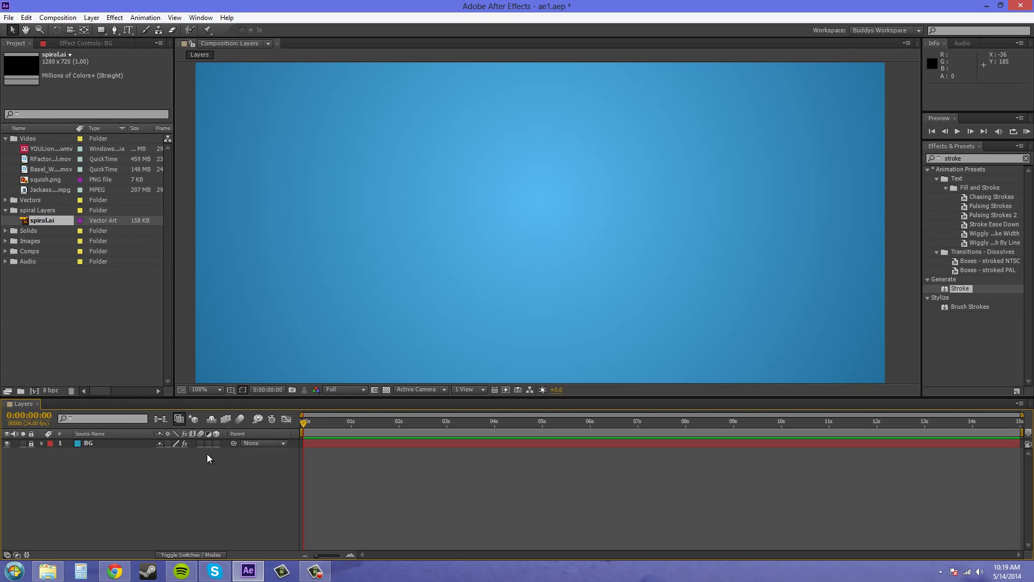
{"action": "key", "text": "ctrl+z"}
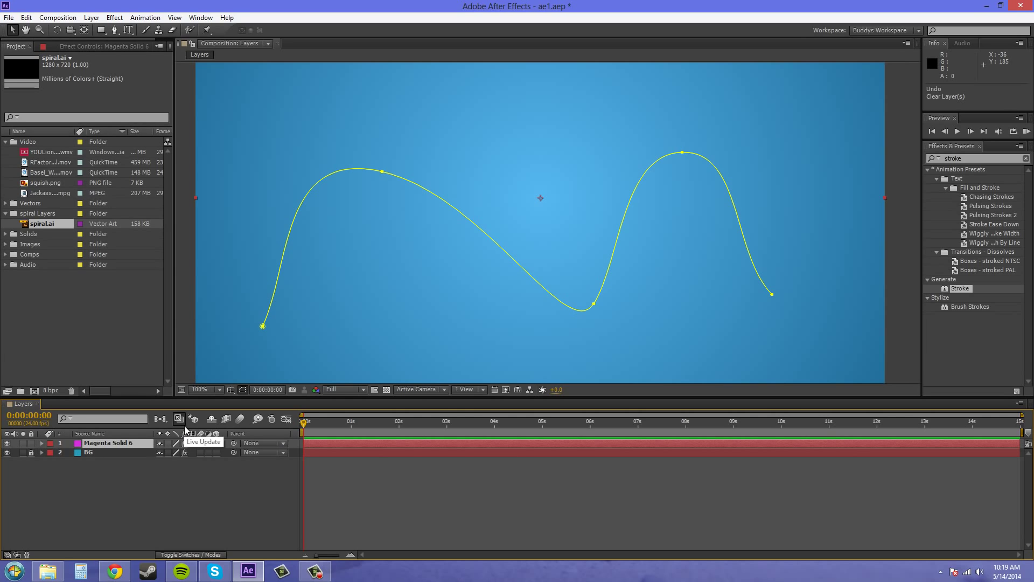
- Delete Magenta Solid 6 for good and collapse the spiral Layers folder
{"action": "left_click", "coordinate": [159, 474]}
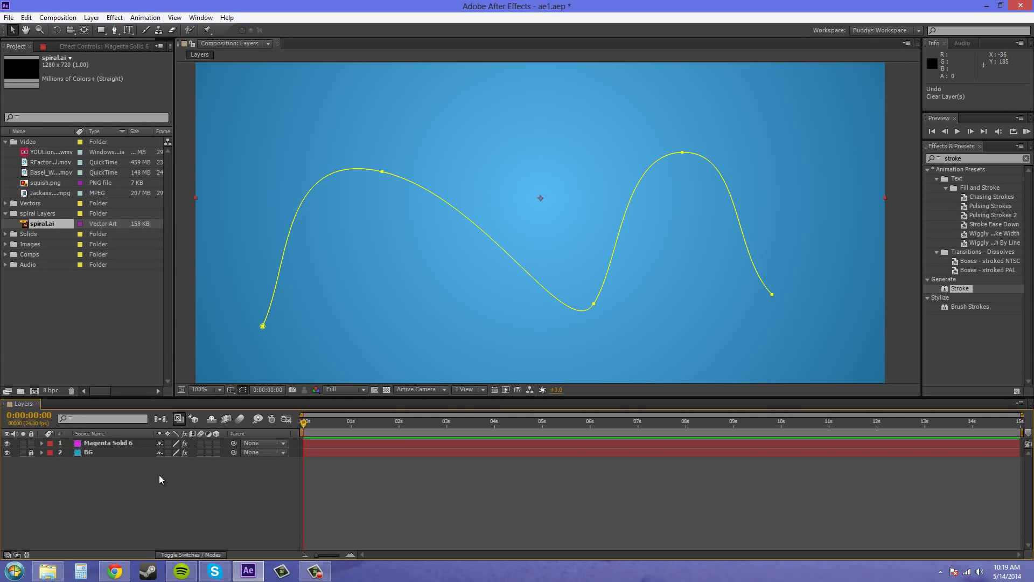
{"action": "left_click", "coordinate": [128, 443]}
{"action": "key", "text": "Delete"}
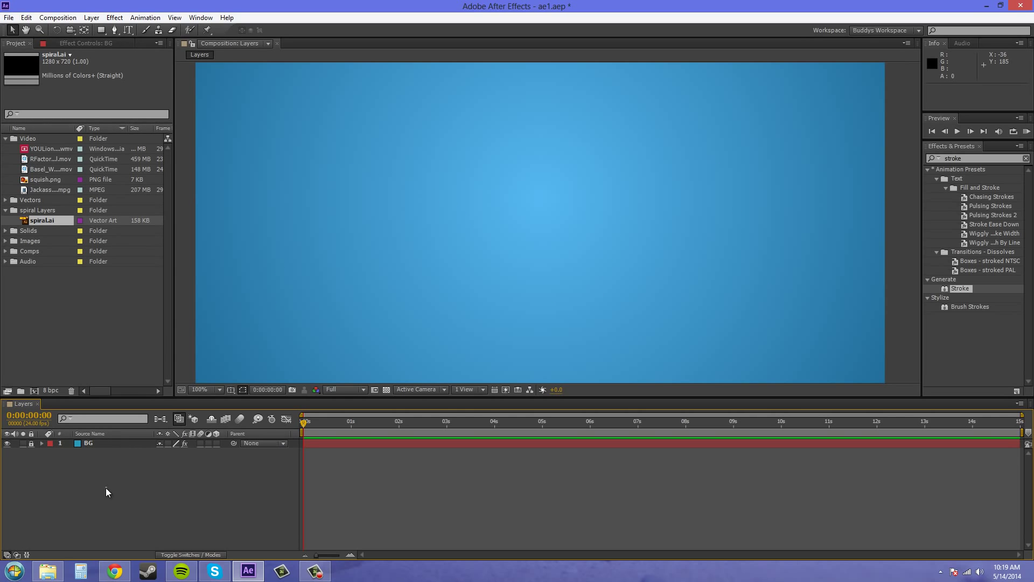
{"action": "left_click", "coordinate": [18, 211]}
{"action": "left_click", "coordinate": [6, 210]}
{"action": "left_click", "coordinate": [100, 18]}
- Create a 1280×720 dark purple solid named Reveal from Layer > New > Solid
{"action": "left_click", "coordinate": [61, 463]}
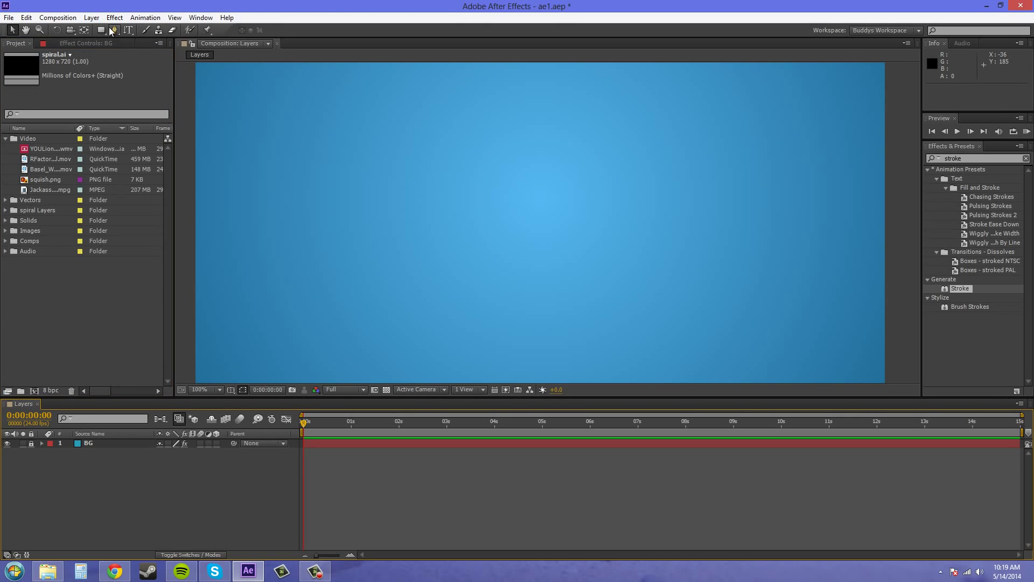
{"action": "left_click", "coordinate": [92, 18]}
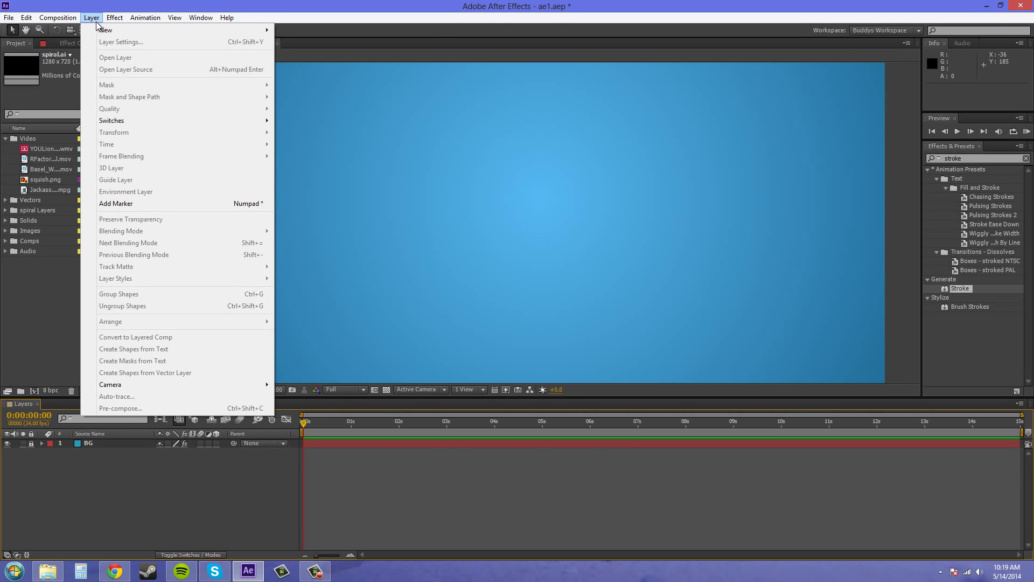
{"action": "mouse_move", "coordinate": [103, 30]}
{"action": "left_click", "coordinate": [302, 41]}
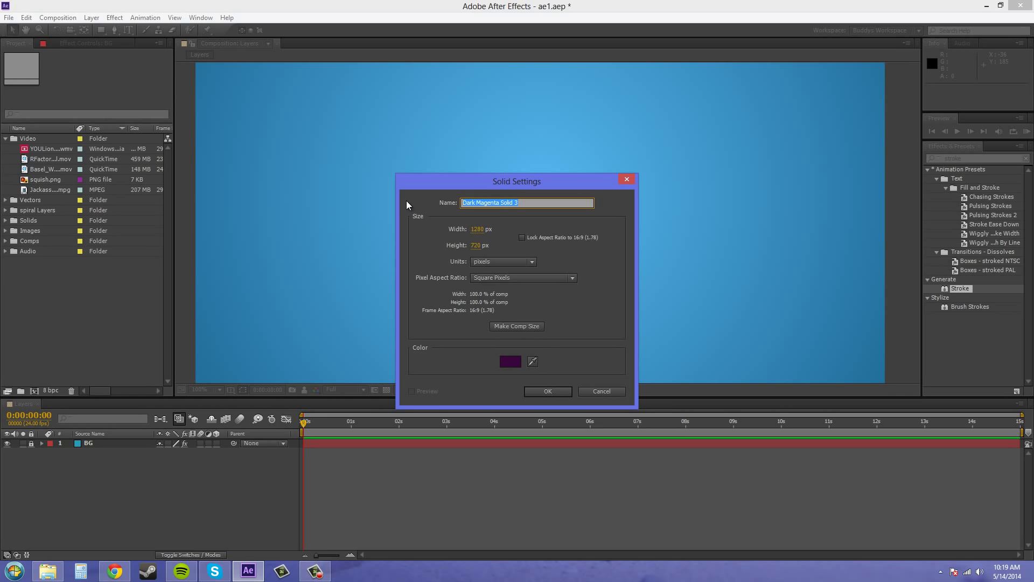
{"action": "type", "text": "Reveal"}
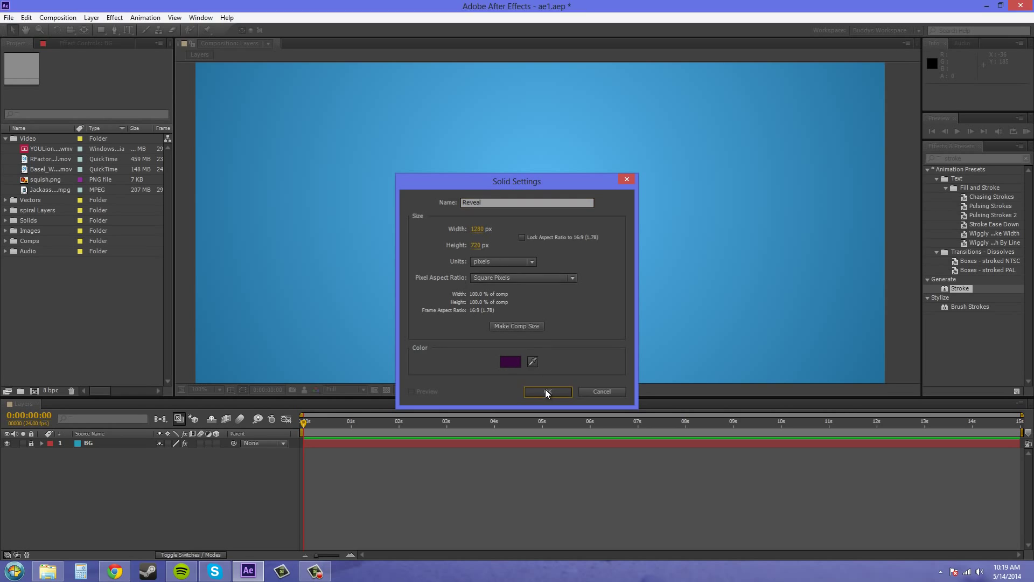
{"action": "left_click", "coordinate": [546, 390]}
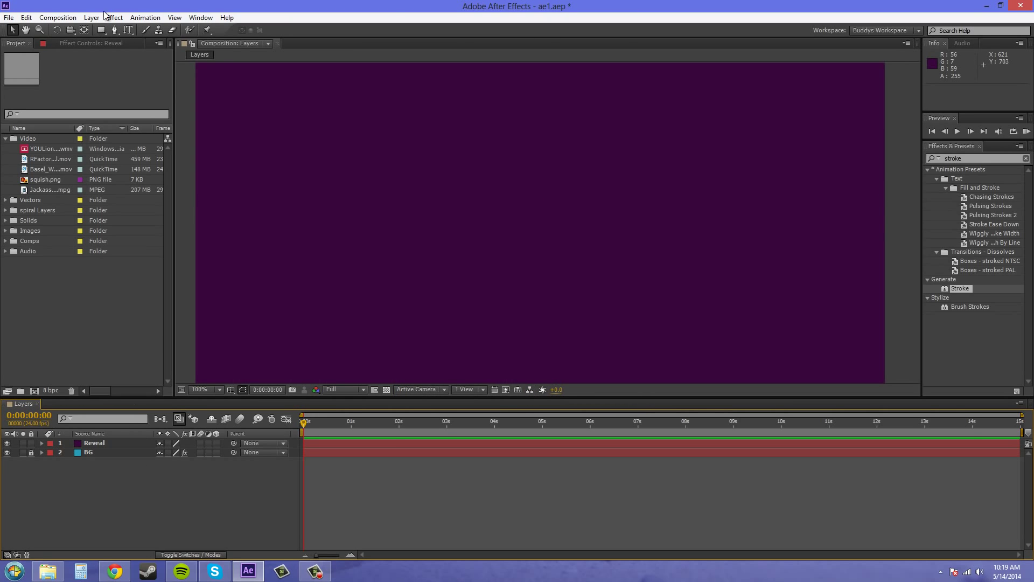
- Draw a five-point curved mask path across the Reveal layer with the Pen tool
{"action": "left_click", "coordinate": [117, 29]}
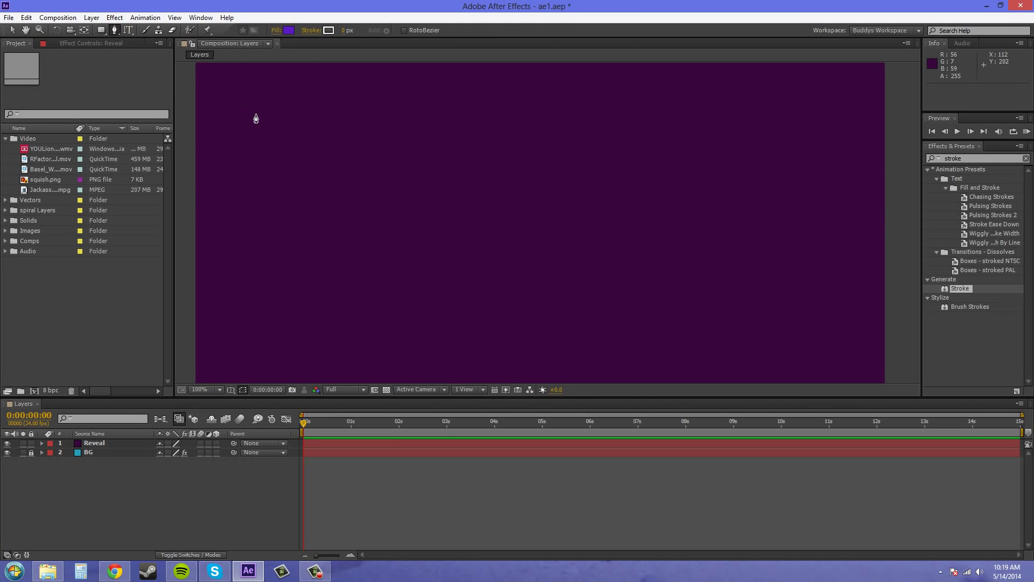
{"action": "left_click", "coordinate": [92, 442]}
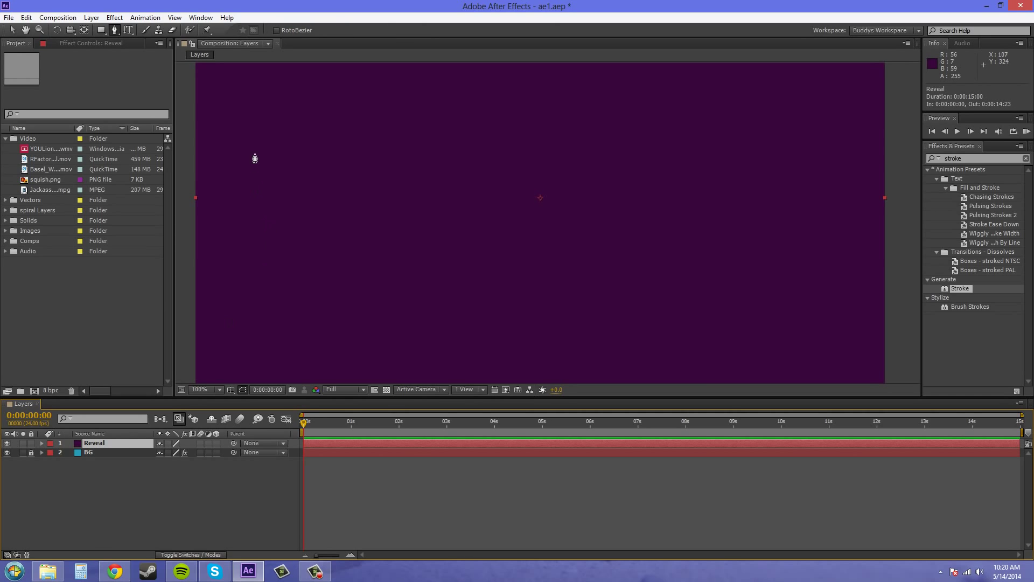
{"action": "left_click_drag", "start_coordinate": [242, 104], "coordinate": [250, 126]}
{"action": "left_click_drag", "start_coordinate": [347, 332], "coordinate": [409, 297]}
{"action": "left_click_drag", "start_coordinate": [481, 169], "coordinate": [578, 190]}
{"action": "left_click_drag", "start_coordinate": [589, 356], "coordinate": [661, 318]}
{"action": "left_click_drag", "start_coordinate": [747, 153], "coordinate": [817, 178]}
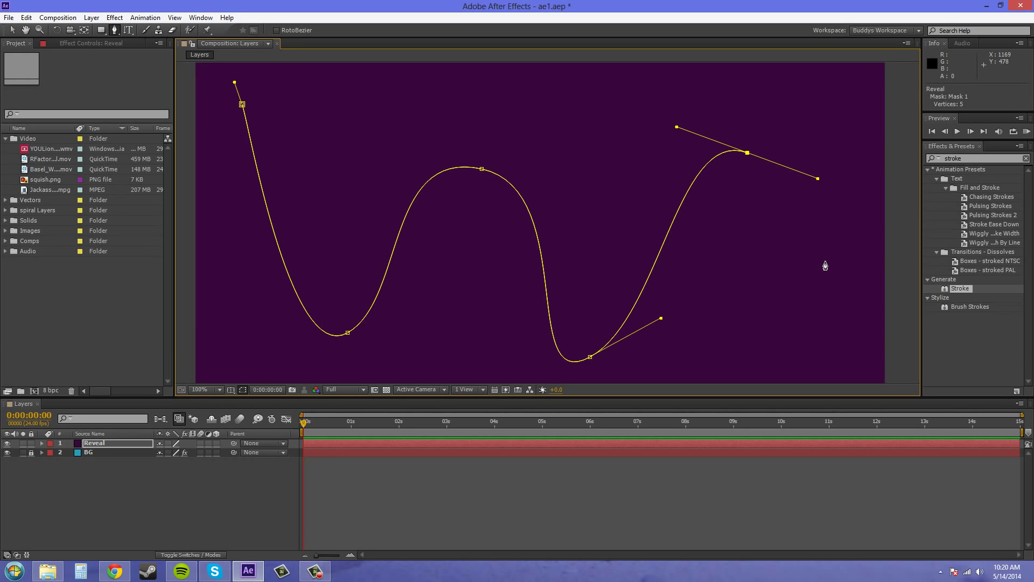
- Return to the Selection tool, reframe the view, and show the Mask Path property with M
{"action": "double_click", "coordinate": [825, 265]}
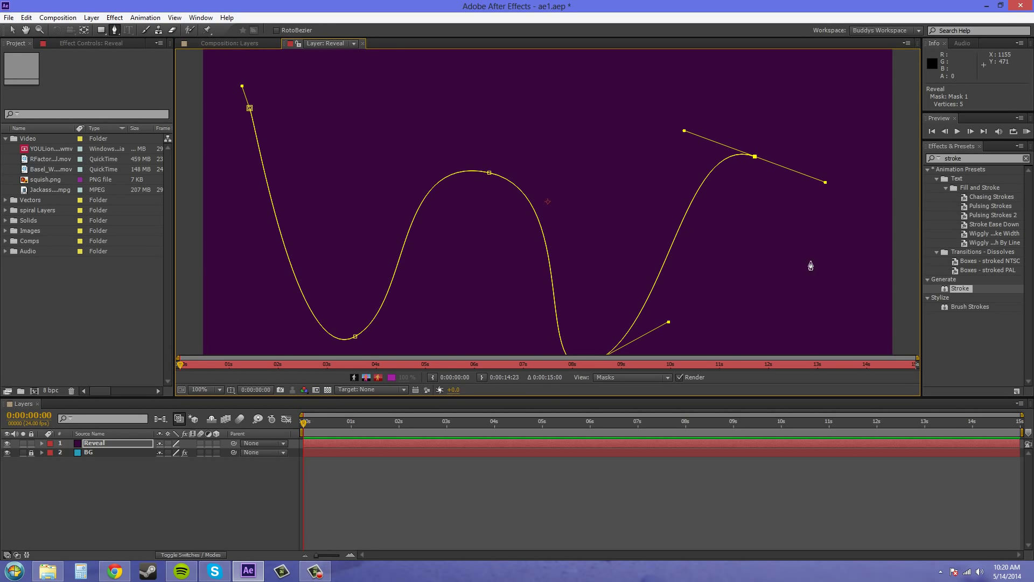
{"action": "left_click", "coordinate": [363, 43]}
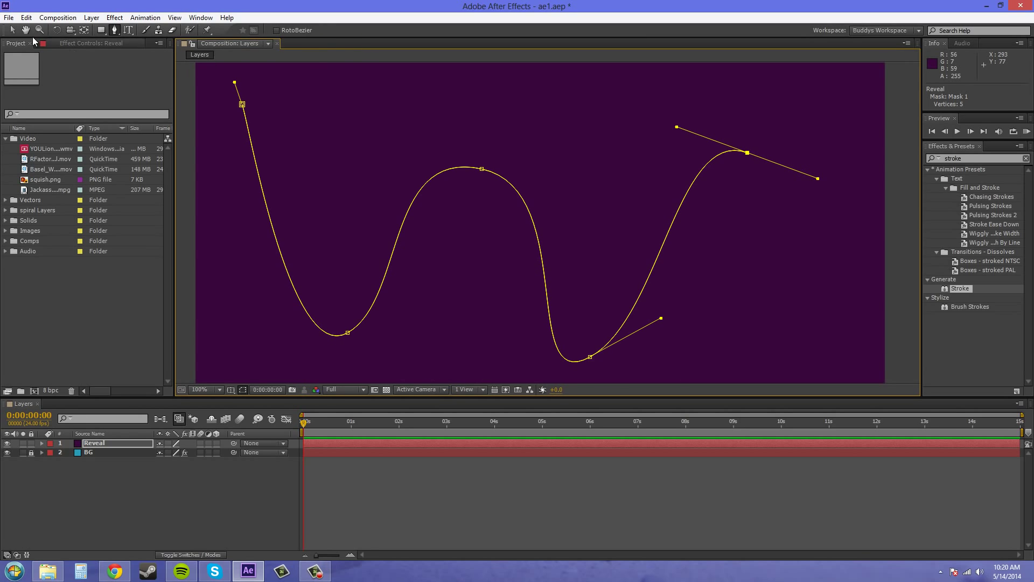
{"action": "key", "text": "v"}
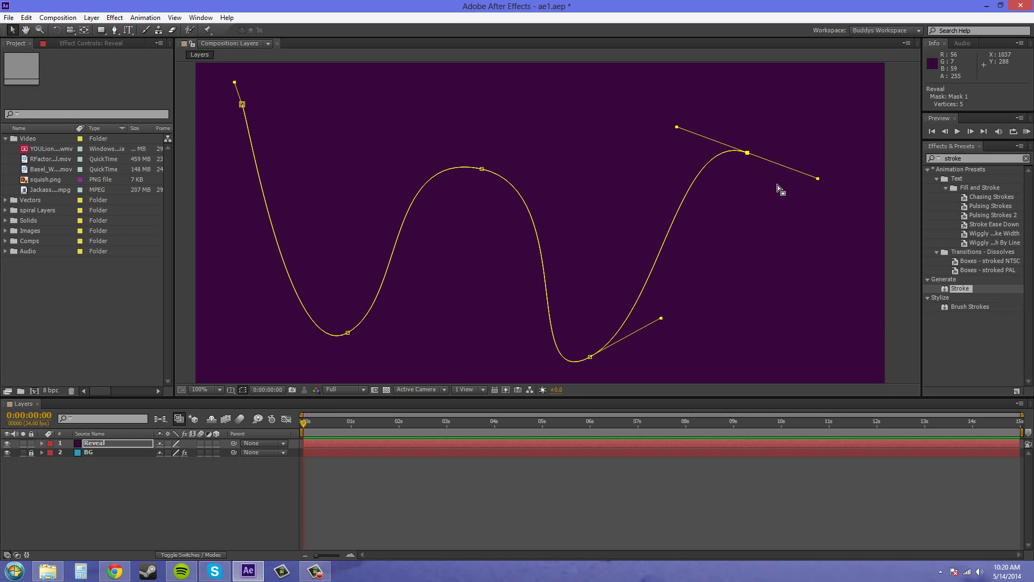
{"action": "left_click_drag", "start_coordinate": [769, 331], "coordinate": [791, 322]}
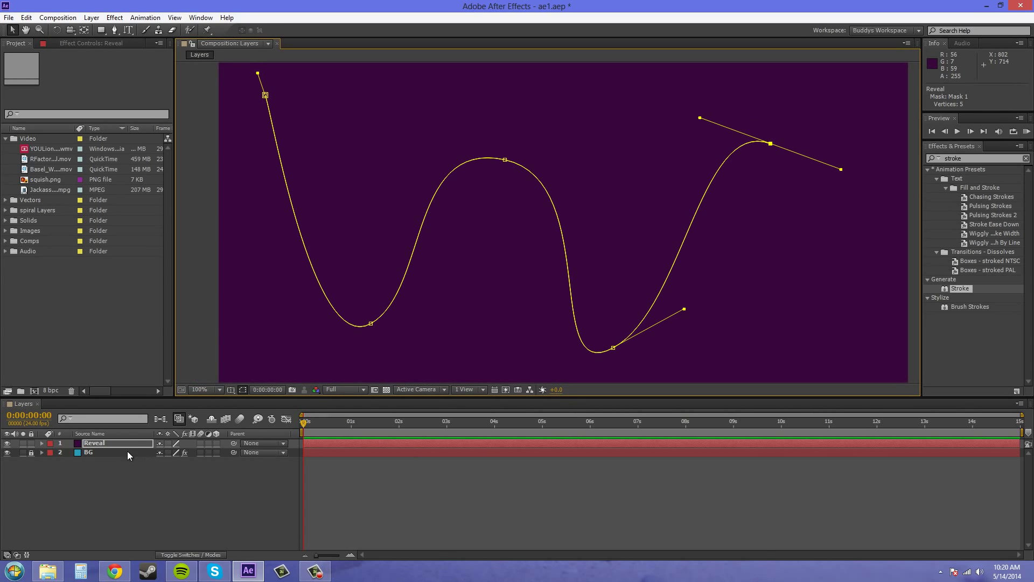
{"action": "key", "text": "m"}
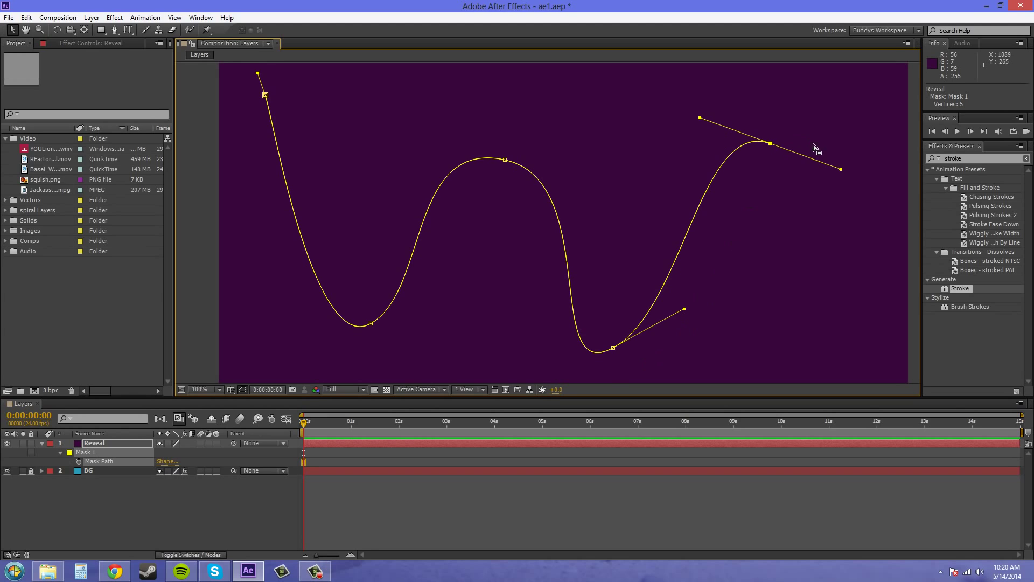
- Search the Effects panel for the Stroke effect
{"action": "double_click", "coordinate": [970, 159]}
{"action": "key", "text": "BackSpace"}
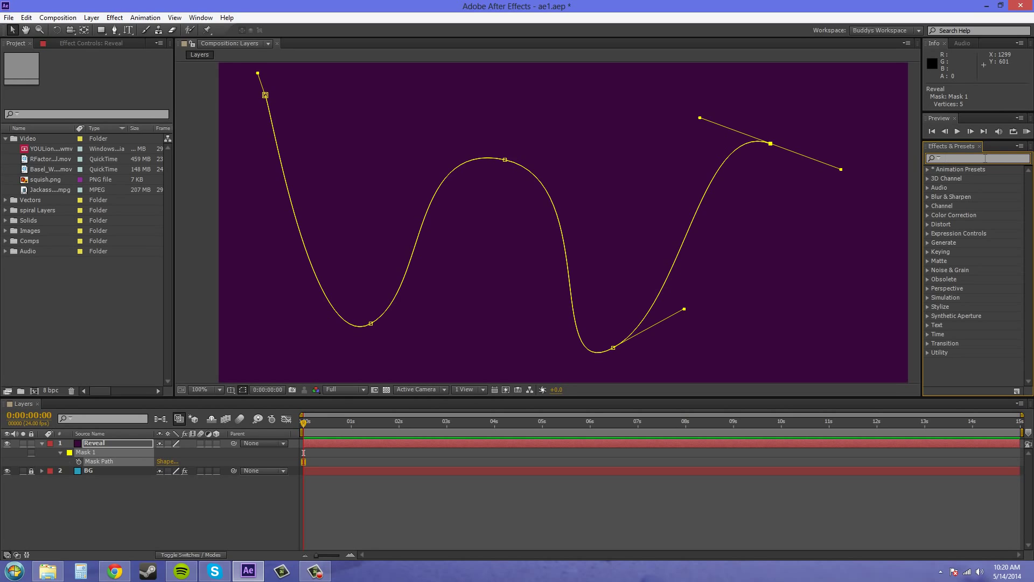
{"action": "type", "text": "stroke"}
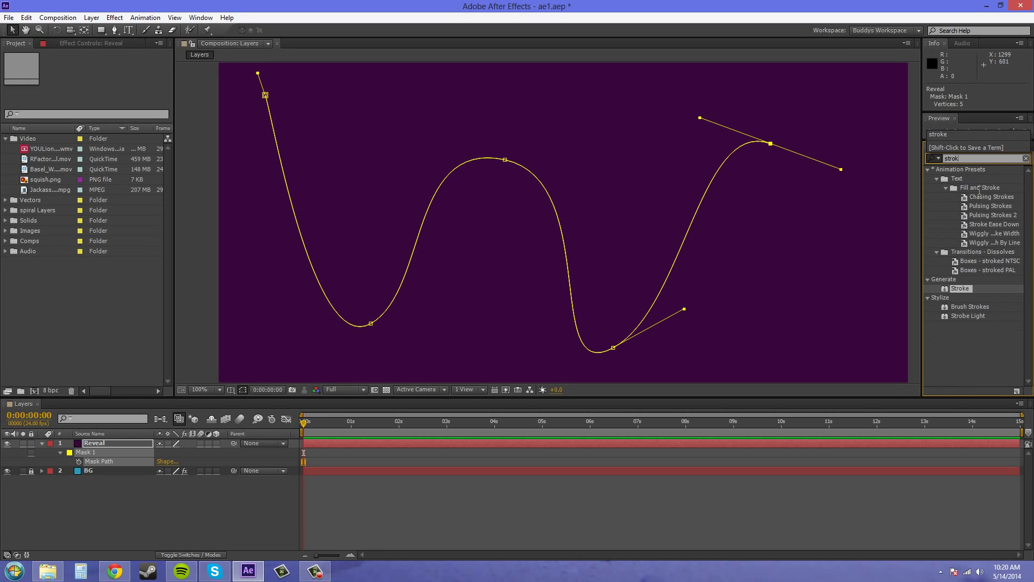
{"action": "left_click", "coordinate": [961, 334]}
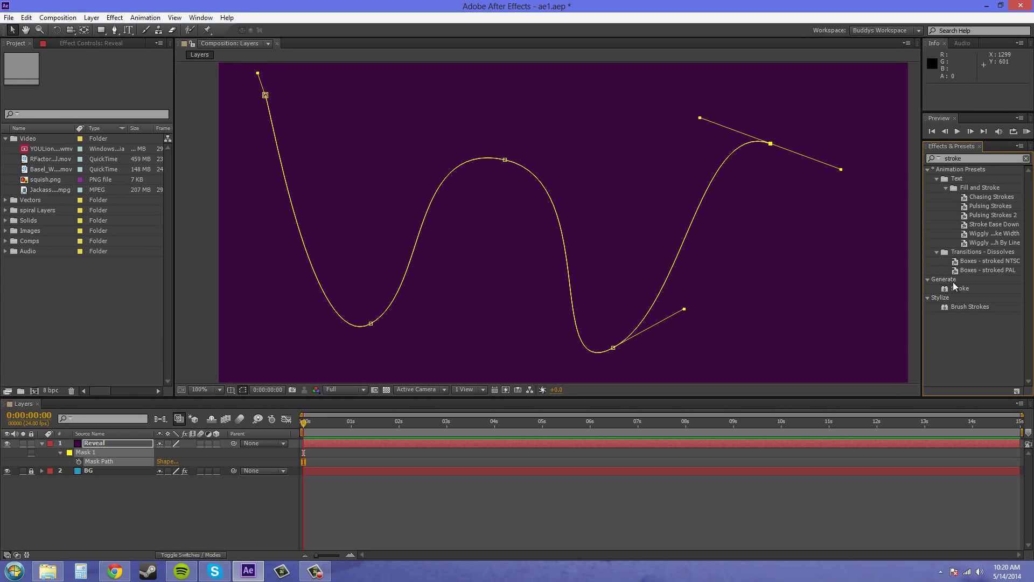
{"action": "left_click", "coordinate": [962, 289]}
- Apply Stroke to the Reveal layer, following Mask 1 in white at Brush Size 2.0
{"action": "left_click", "coordinate": [90, 18]}
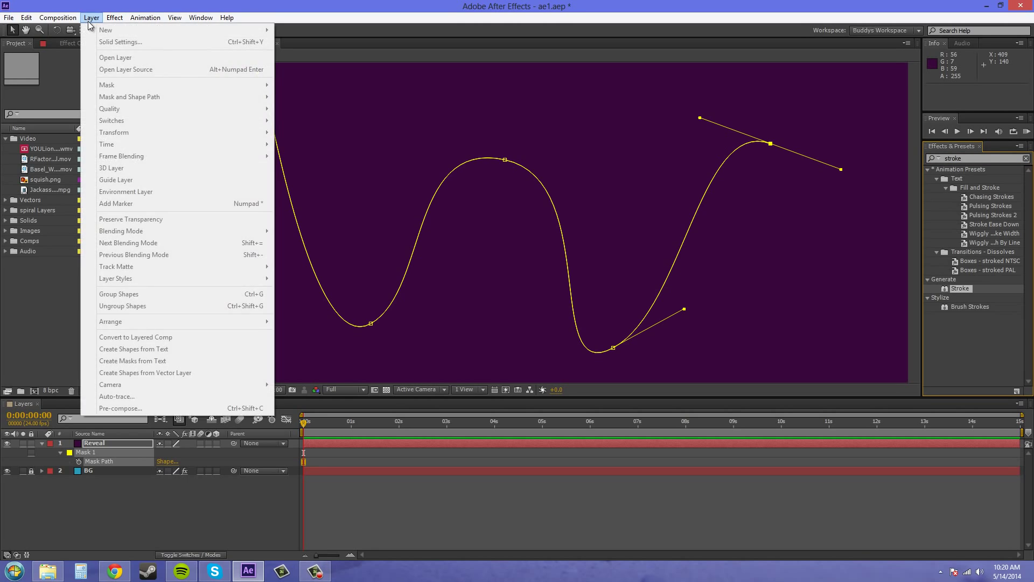
{"action": "left_click", "coordinate": [87, 443]}
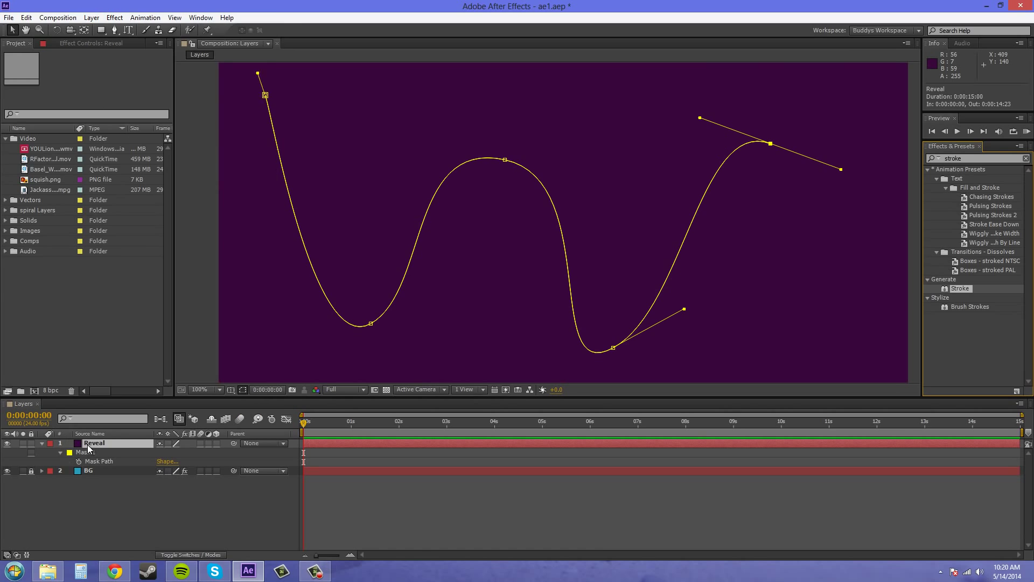
{"action": "left_click", "coordinate": [92, 17]}
{"action": "mouse_move", "coordinate": [115, 17]}
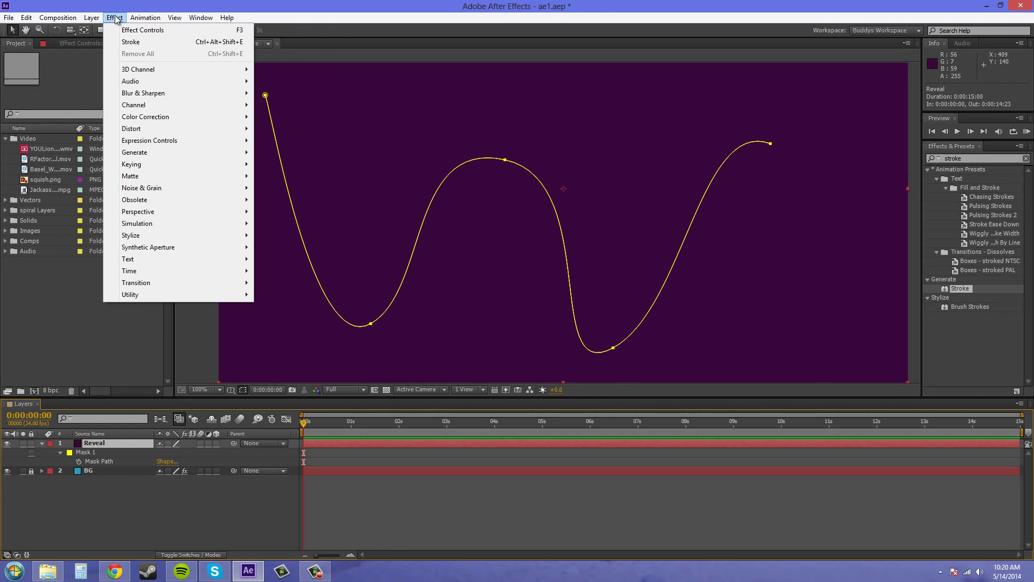
{"action": "mouse_move", "coordinate": [159, 153]}
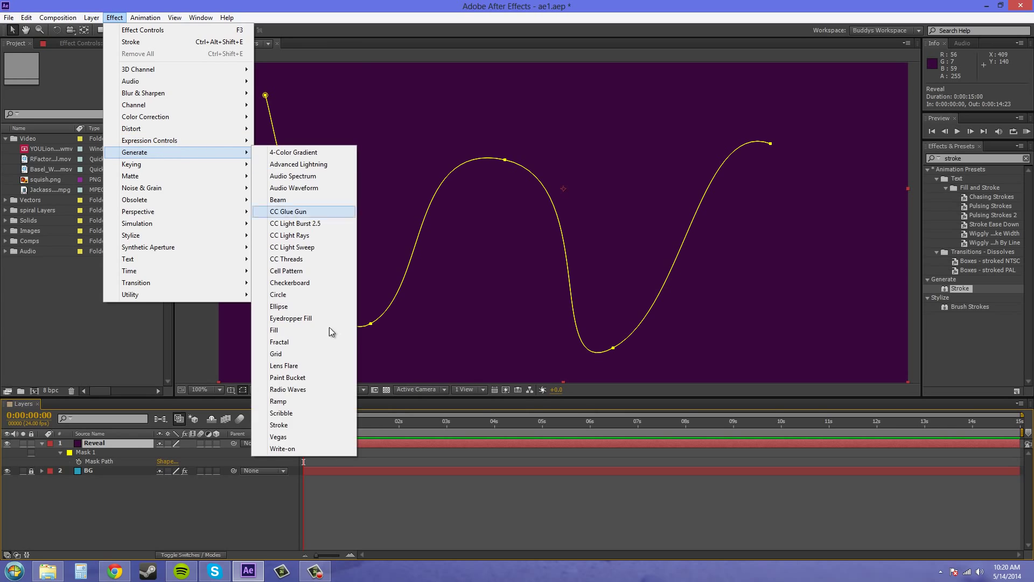
{"action": "left_click", "coordinate": [288, 427]}
{"action": "left_click_drag", "start_coordinate": [289, 428], "coordinate": [289, 428]}
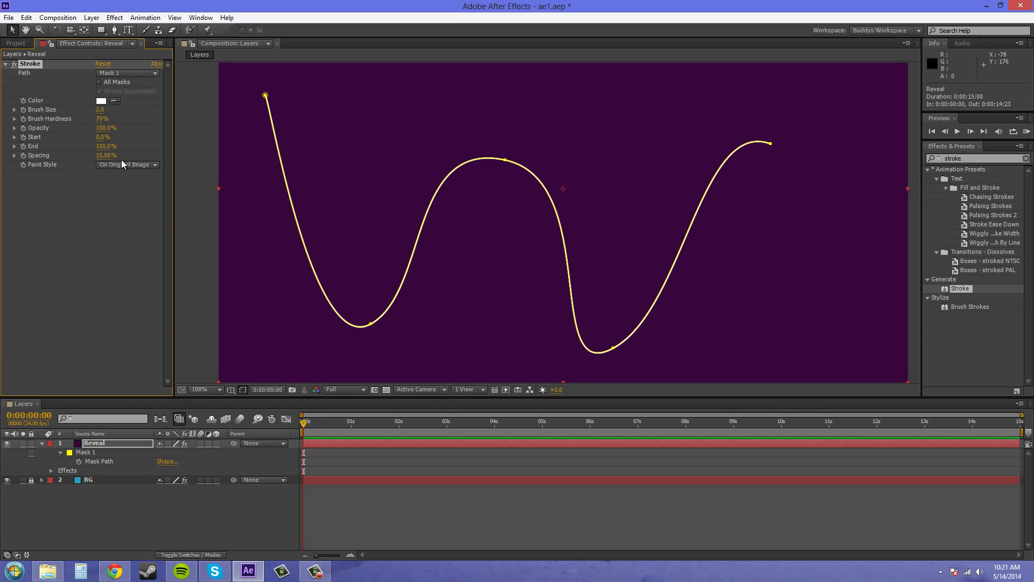
- Set the stroke colour to red and Brush Size to 5.6, keeping End at 100%
{"action": "mouse_move", "coordinate": [106, 146]}
{"action": "left_mouse_down"}
{"action": "mouse_move", "coordinate": [81, 146]}
{"action": "mouse_move", "coordinate": [138, 146]}
{"action": "left_mouse_up"}
{"action": "left_click", "coordinate": [101, 101]}
{"action": "left_click_drag", "start_coordinate": [439, 254], "coordinate": [499, 269]}
{"action": "left_click", "coordinate": [627, 232]}
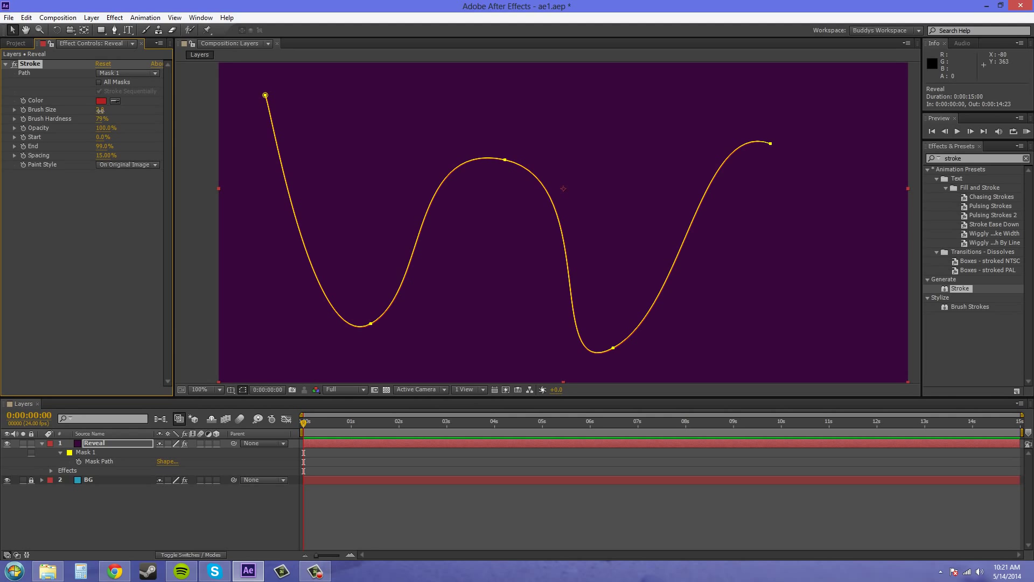
{"action": "left_click_drag", "start_coordinate": [100, 110], "coordinate": [120, 111]}
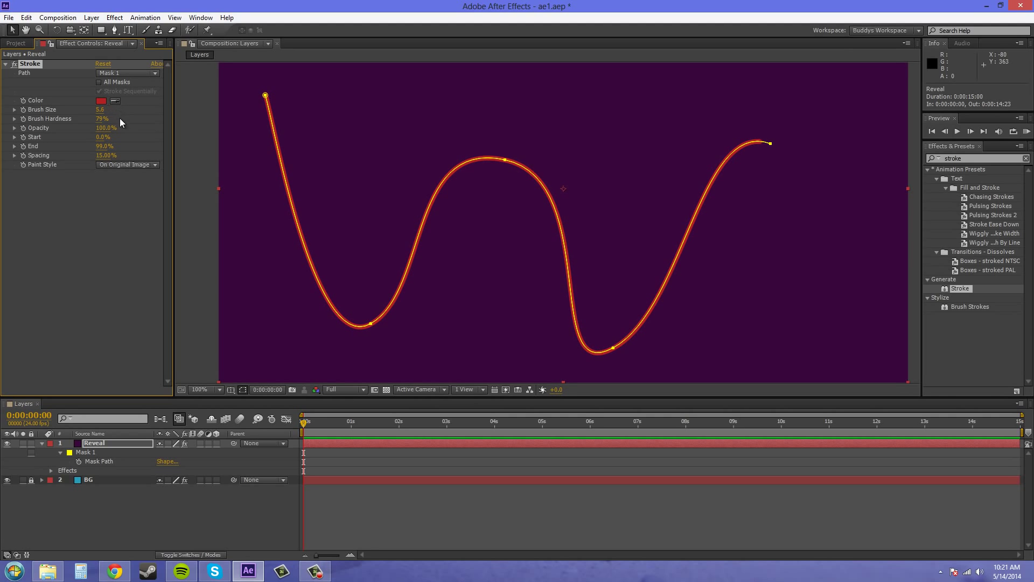
{"action": "left_click_drag", "start_coordinate": [104, 150], "coordinate": [136, 145]}
- Adjust Brush Hardness to 100%, try the opacity, and recentre the wavy curve
{"action": "scroll", "coordinate": [321, 179], "scroll_direction": "up", "scroll_amount": 3}
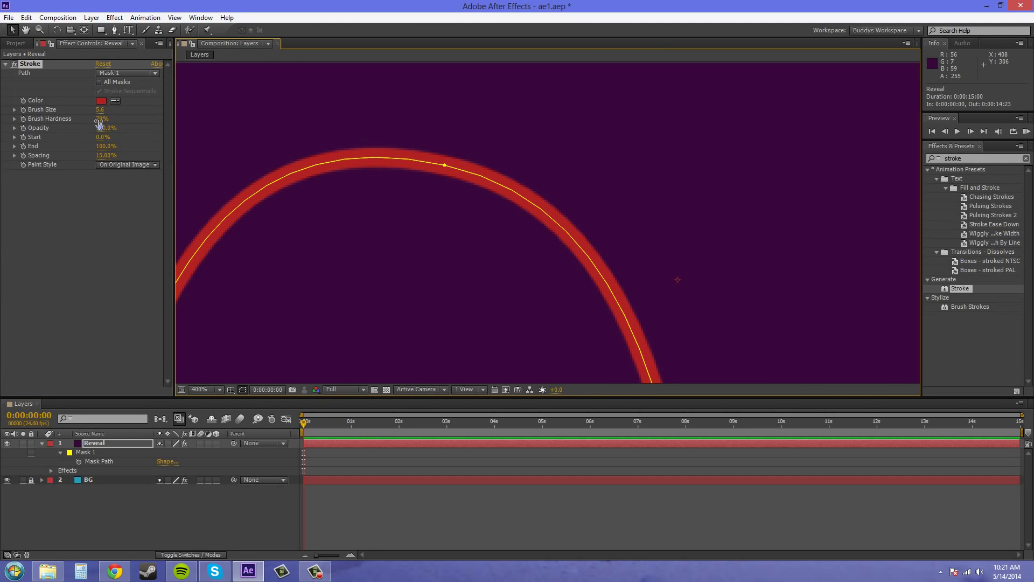
{"action": "mouse_move", "coordinate": [100, 124]}
{"action": "left_mouse_down"}
{"action": "mouse_move", "coordinate": [150, 124]}
{"action": "mouse_move", "coordinate": [12, 118]}
{"action": "left_mouse_up"}
{"action": "scroll", "coordinate": [533, 221], "scroll_direction": "down", "scroll_amount": 7}
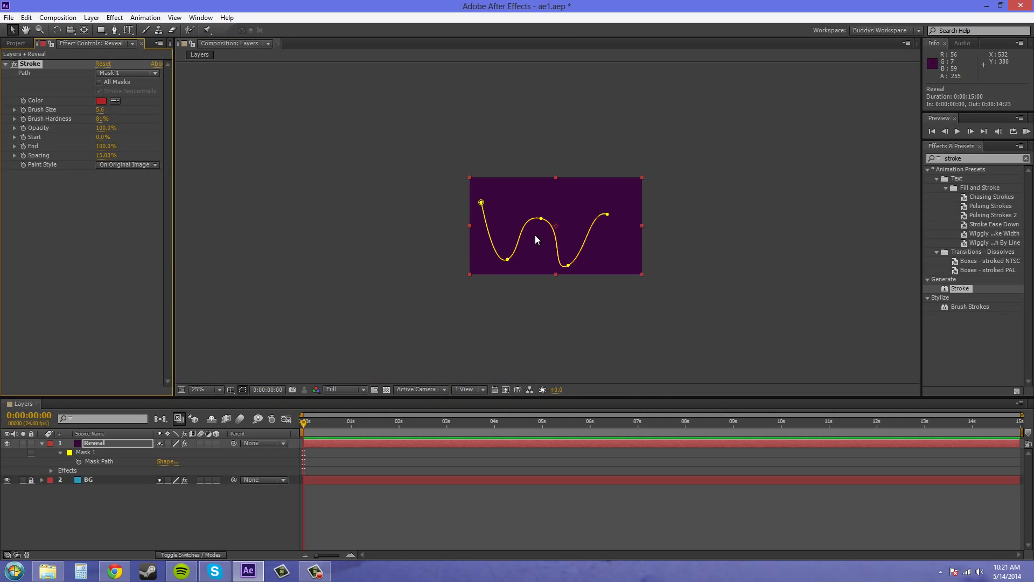
{"action": "scroll", "coordinate": [528, 217], "scroll_direction": "up", "scroll_amount": 4}
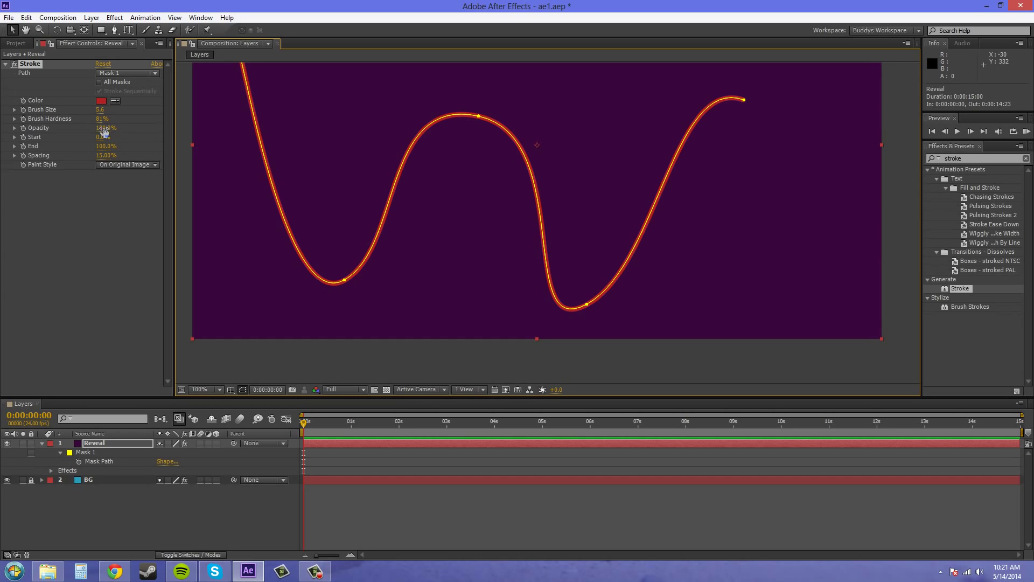
{"action": "left_click_drag", "start_coordinate": [101, 119], "coordinate": [2, 120]}
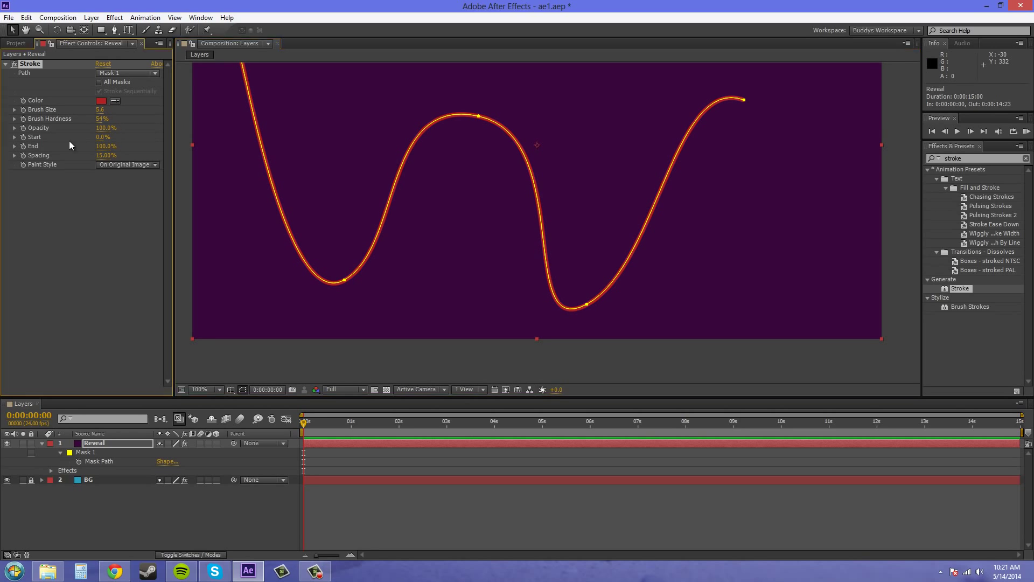
{"action": "mouse_move", "coordinate": [99, 119]}
{"action": "left_mouse_down"}
{"action": "mouse_move", "coordinate": [48, 119]}
{"action": "mouse_move", "coordinate": [243, 133]}
{"action": "left_mouse_up"}
{"action": "mouse_move", "coordinate": [103, 127]}
{"action": "left_mouse_down"}
{"action": "mouse_move", "coordinate": [29, 134]}
{"action": "mouse_move", "coordinate": [136, 138]}
{"action": "left_mouse_up"}
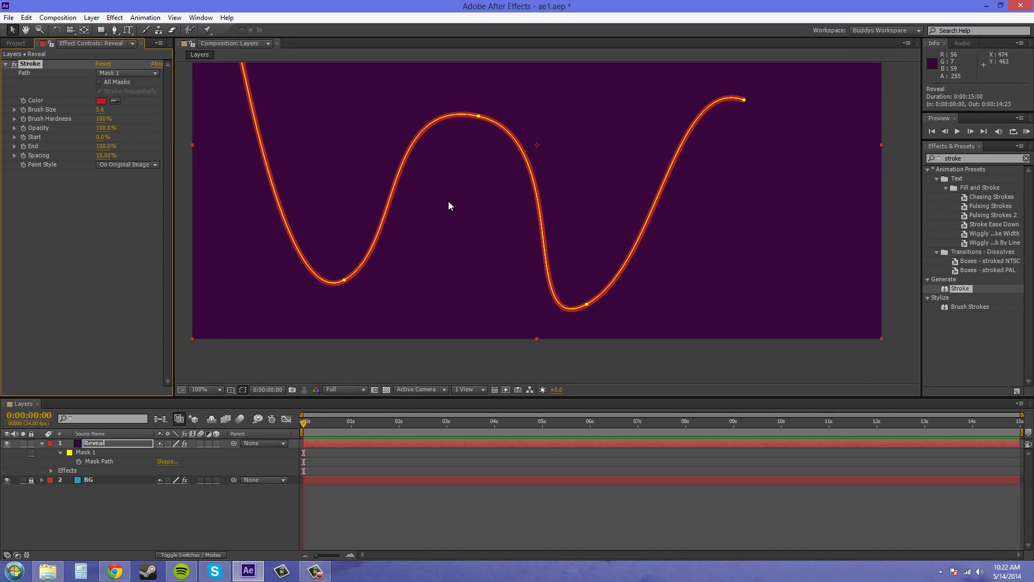
{"action": "left_click_drag", "start_coordinate": [448, 200], "coordinate": [515, 248]}
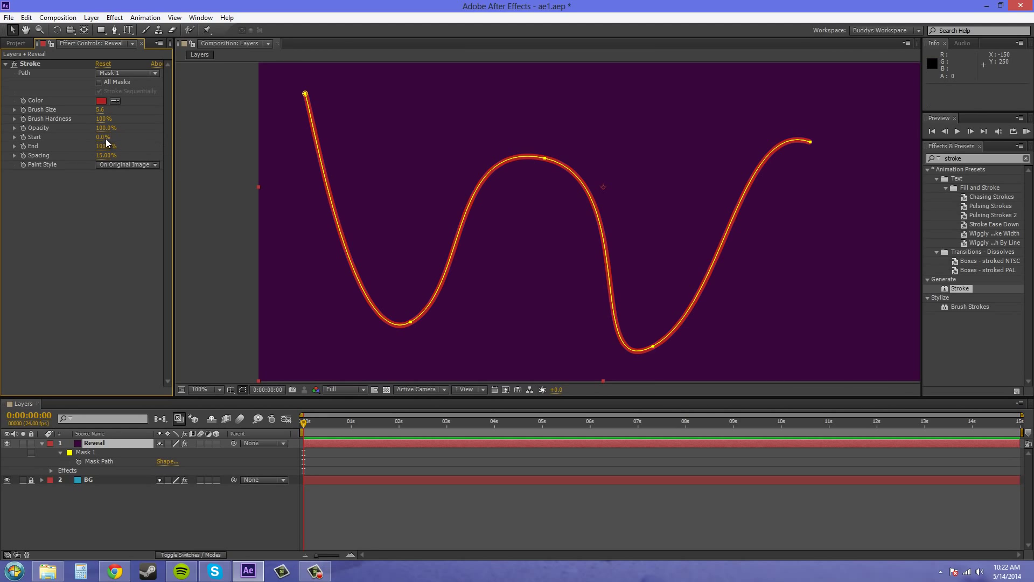
- Set the stroke's Start and End both to 0%
{"action": "key", "text": "Return"}
{"action": "mouse_move", "coordinate": [105, 138]}
{"action": "left_mouse_down"}
{"action": "mouse_move", "coordinate": [161, 139]}
{"action": "mouse_move", "coordinate": [91, 136]}
{"action": "left_mouse_up"}
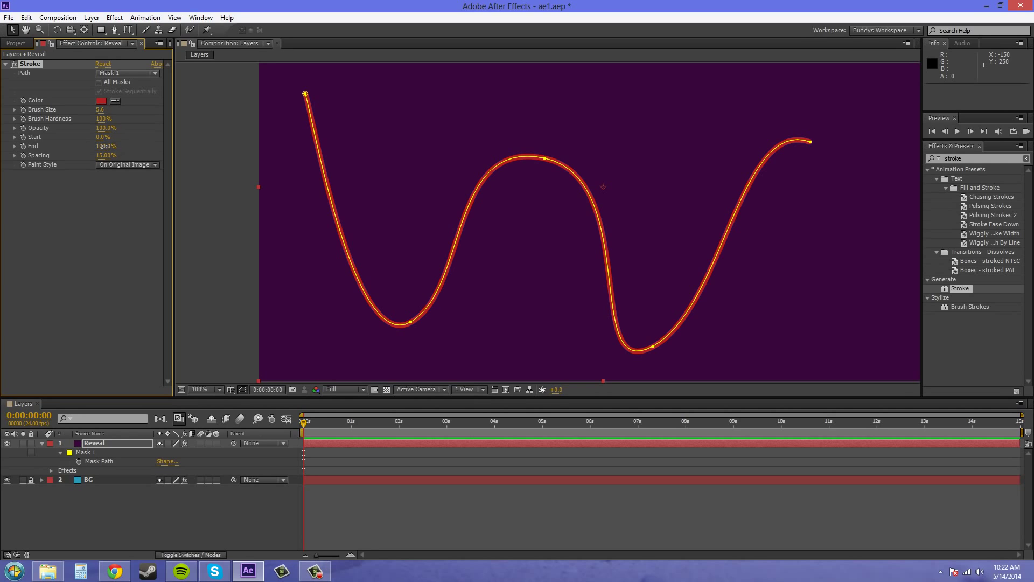
{"action": "left_click_drag", "start_coordinate": [103, 146], "coordinate": [42, 139]}
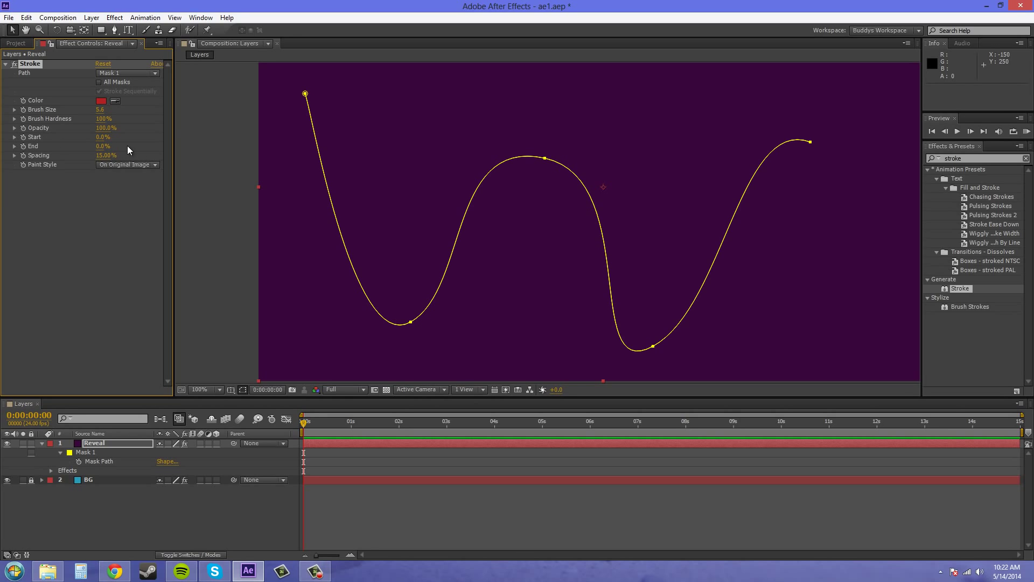
- Keyframe End from 0% at 0s to 100% at 0:00:03:00, then preview the draw-on
{"action": "left_click", "coordinate": [24, 146]}
{"action": "left_click_drag", "start_coordinate": [444, 420], "coordinate": [447, 421]}
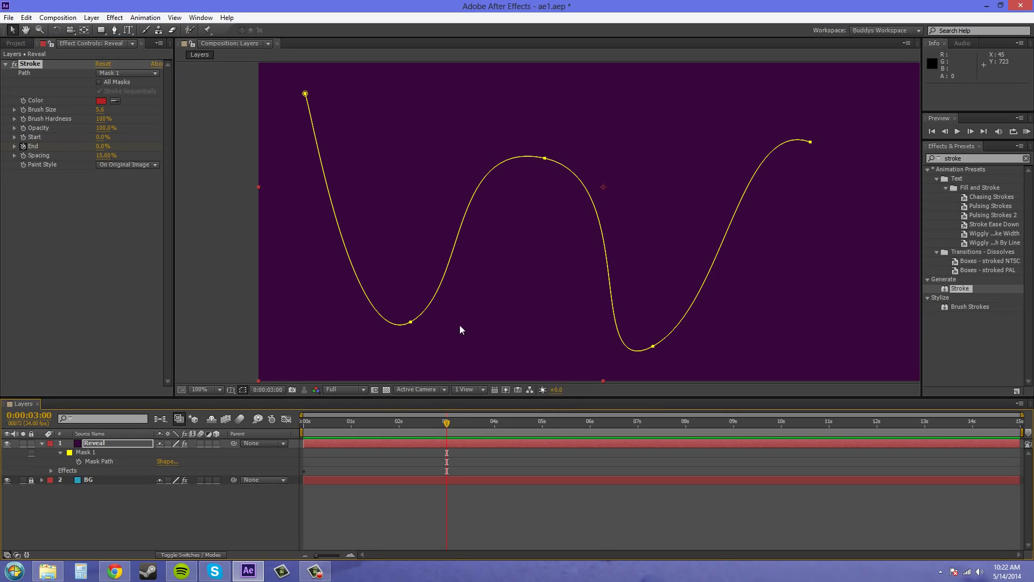
{"action": "left_click", "coordinate": [101, 147]}
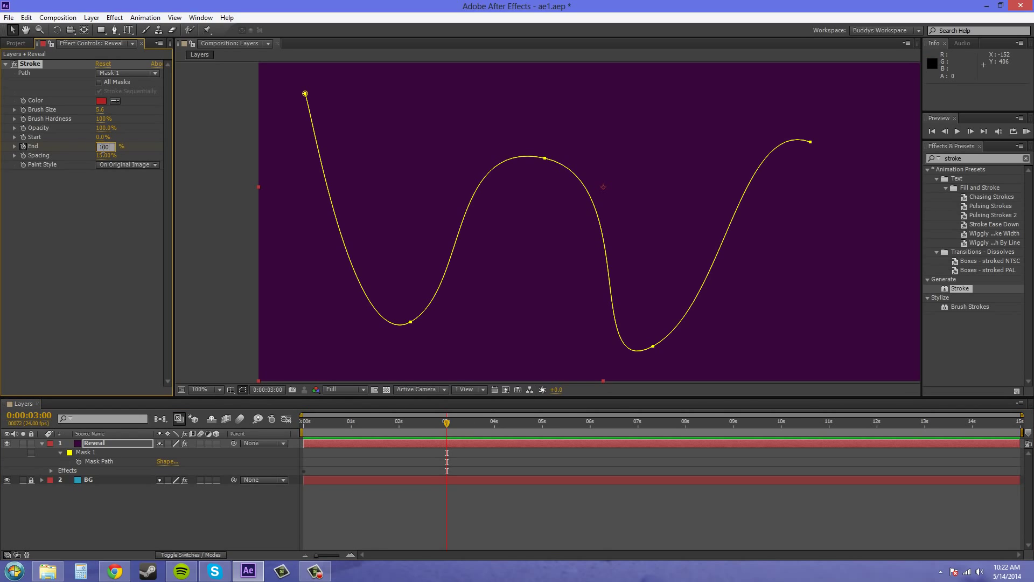
{"action": "type", "text": "100"}
{"action": "key", "text": "Return"}
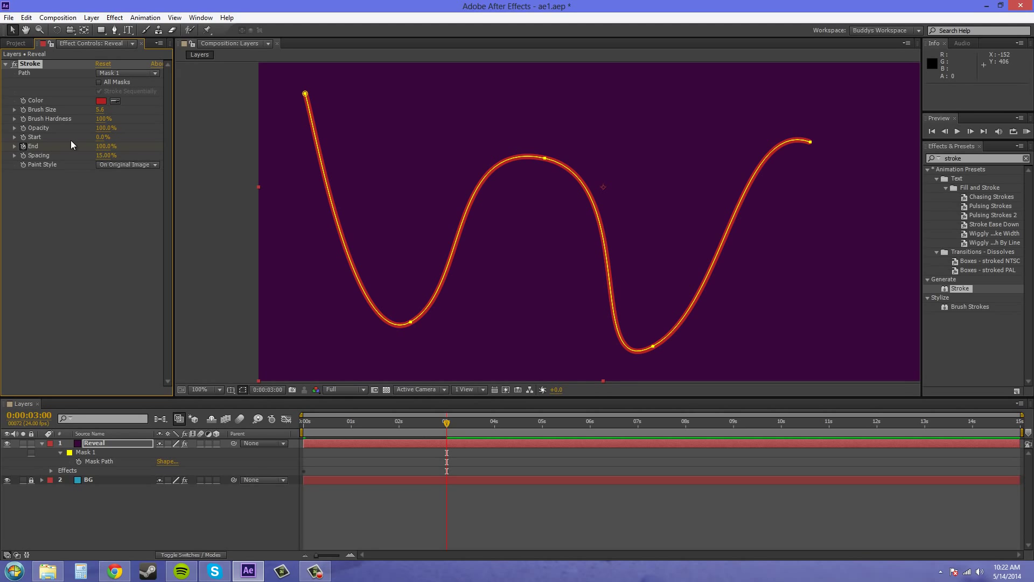
{"action": "left_click", "coordinate": [1027, 133]}
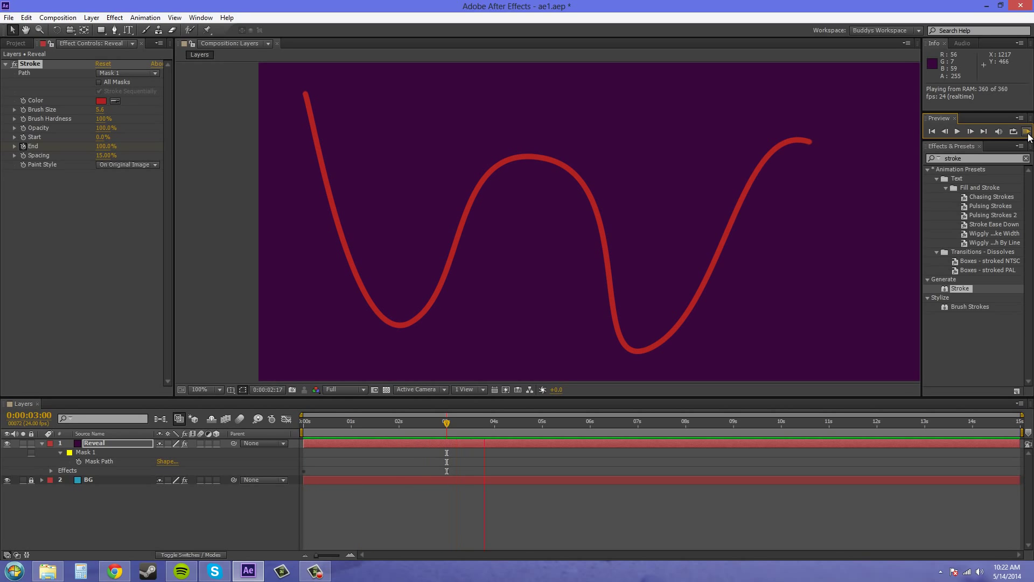
{"action": "left_click", "coordinate": [1026, 132]}
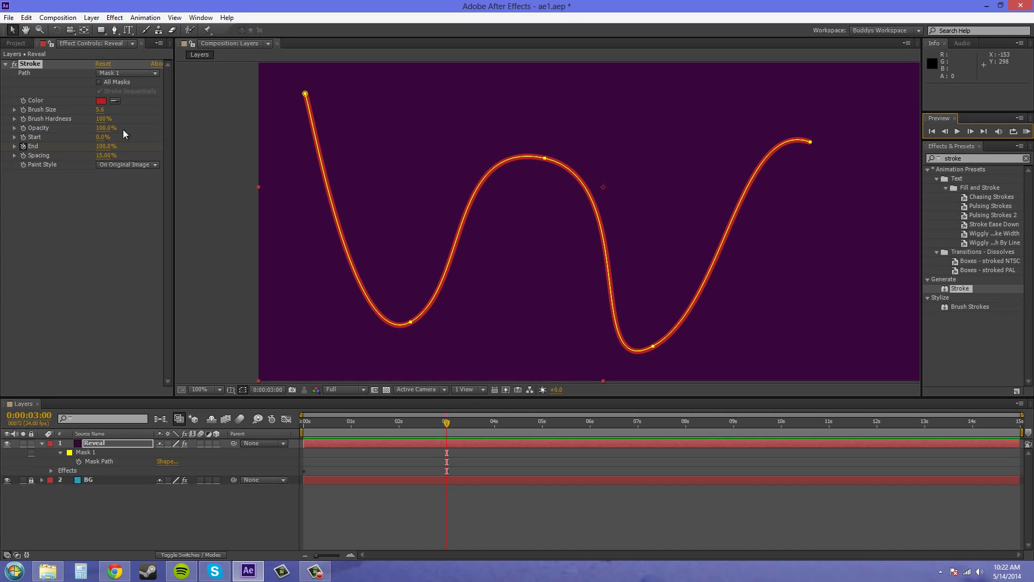
- Change Paint Style to On Transparent and preview the red stroke over the gradient
{"action": "left_click", "coordinate": [118, 166]}
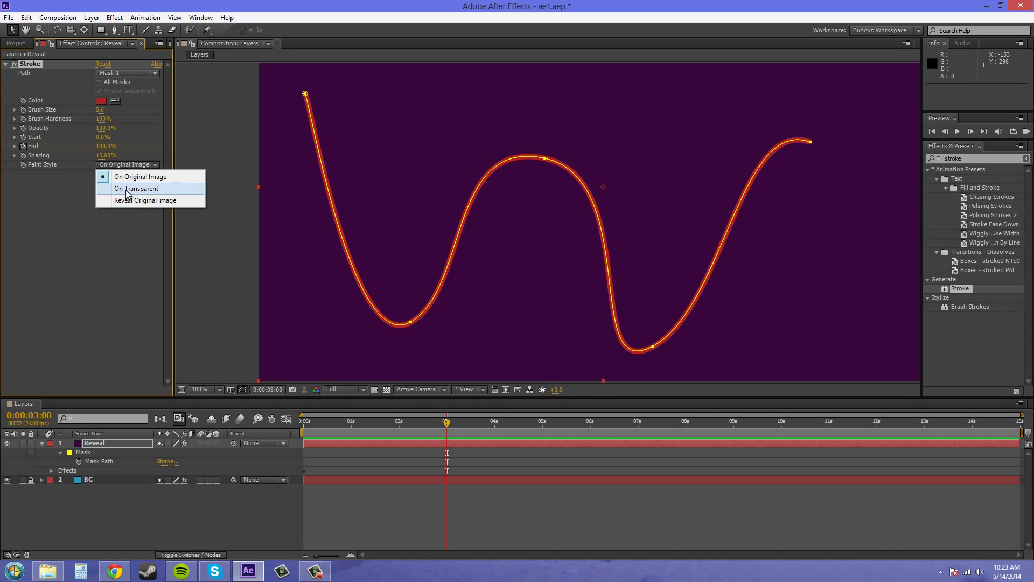
{"action": "left_click", "coordinate": [127, 190]}
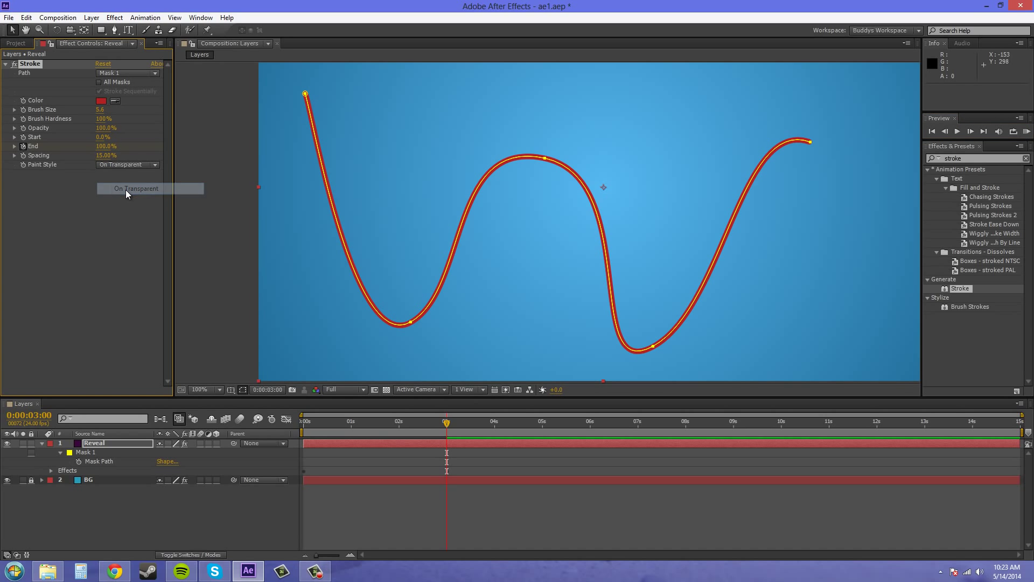
{"action": "left_click", "coordinate": [1026, 134]}
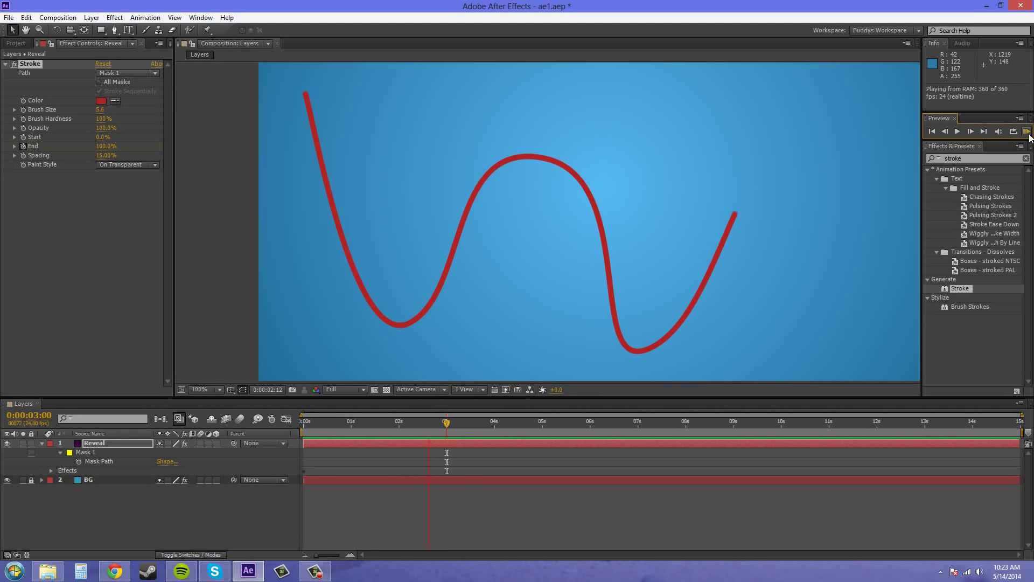
{"action": "left_click", "coordinate": [1029, 137]}
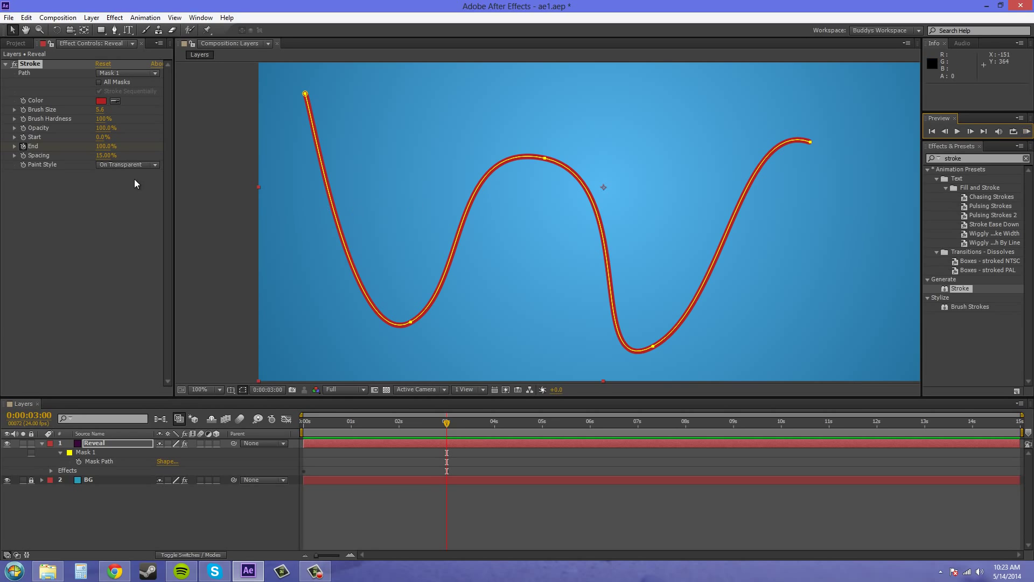
- Change Paint Style to Reveal Original Image and preview the revealing stroke
{"action": "left_click", "coordinate": [138, 165]}
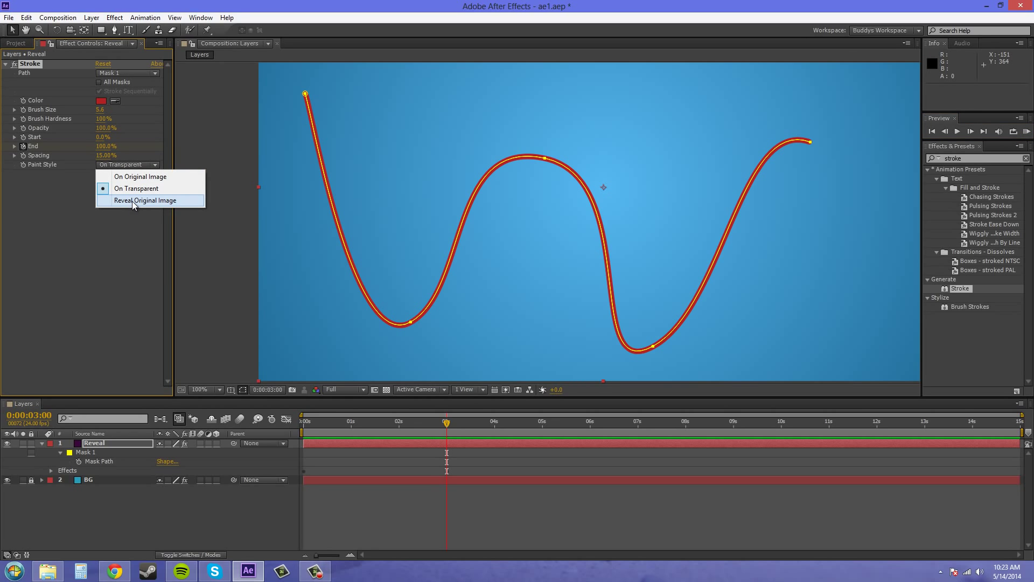
{"action": "left_click", "coordinate": [145, 201]}
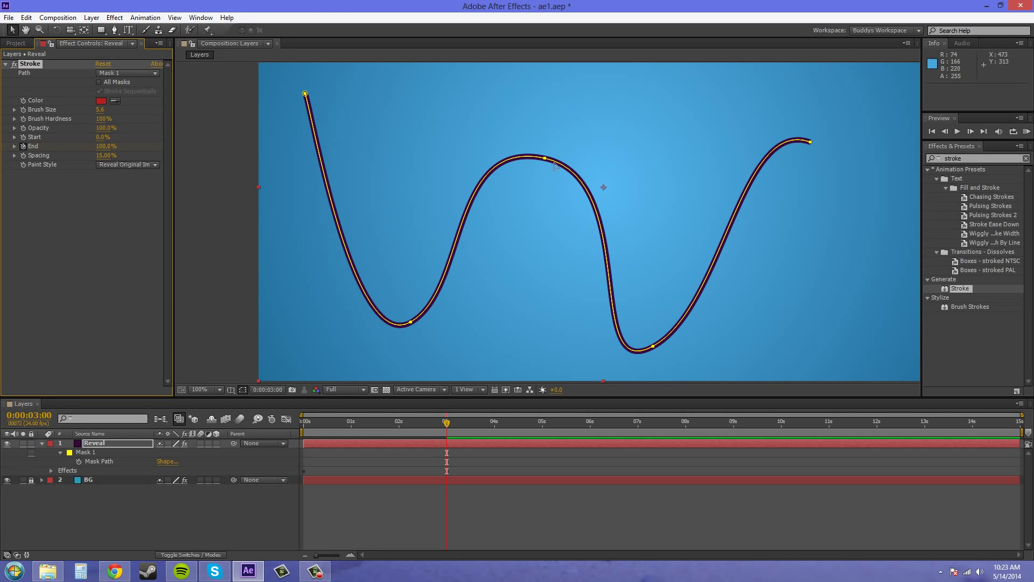
{"action": "left_click", "coordinate": [1026, 132]}
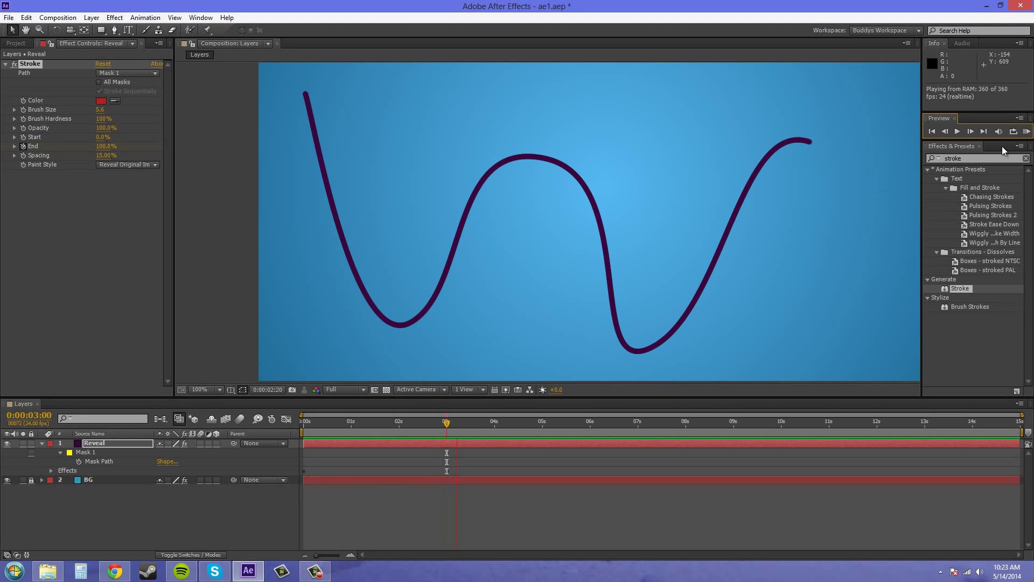
{"action": "left_click", "coordinate": [1027, 132]}
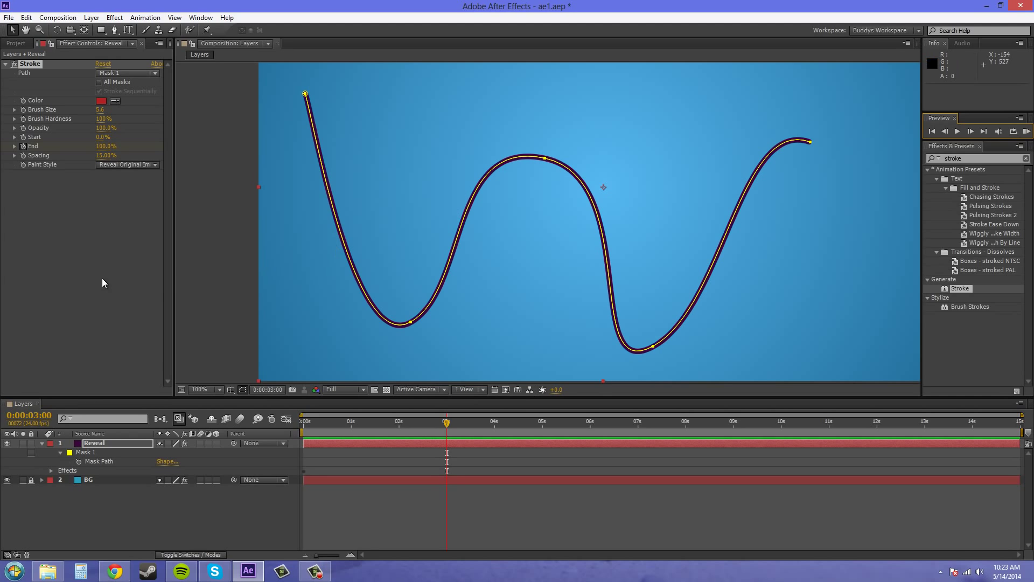
{"action": "left_click", "coordinate": [79, 283]}
- Delete the Reveal layer from the composition
{"action": "left_click", "coordinate": [112, 503]}
{"action": "left_click", "coordinate": [101, 441]}
{"action": "key", "text": "Delete"}
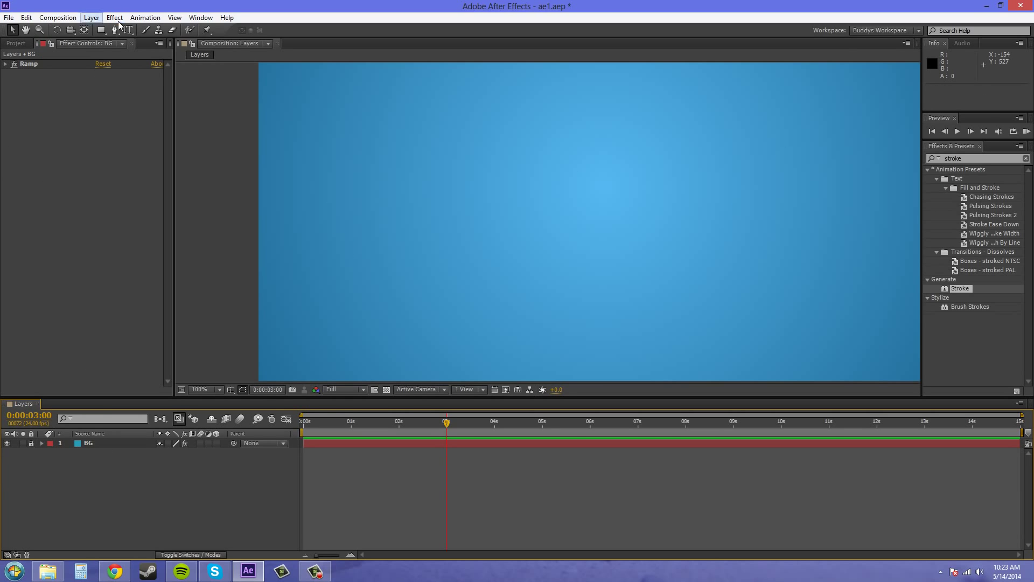
- Create a new dark magenta solid and squash it to a 40%-height horizontal band
{"action": "left_click", "coordinate": [91, 18]}
{"action": "mouse_move", "coordinate": [119, 28]}
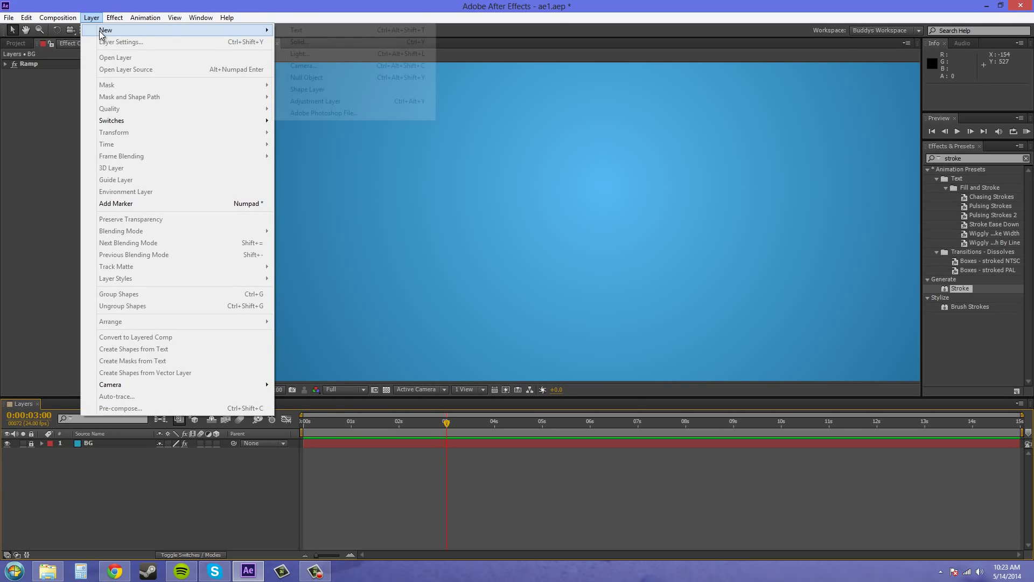
{"action": "left_click", "coordinate": [303, 42]}
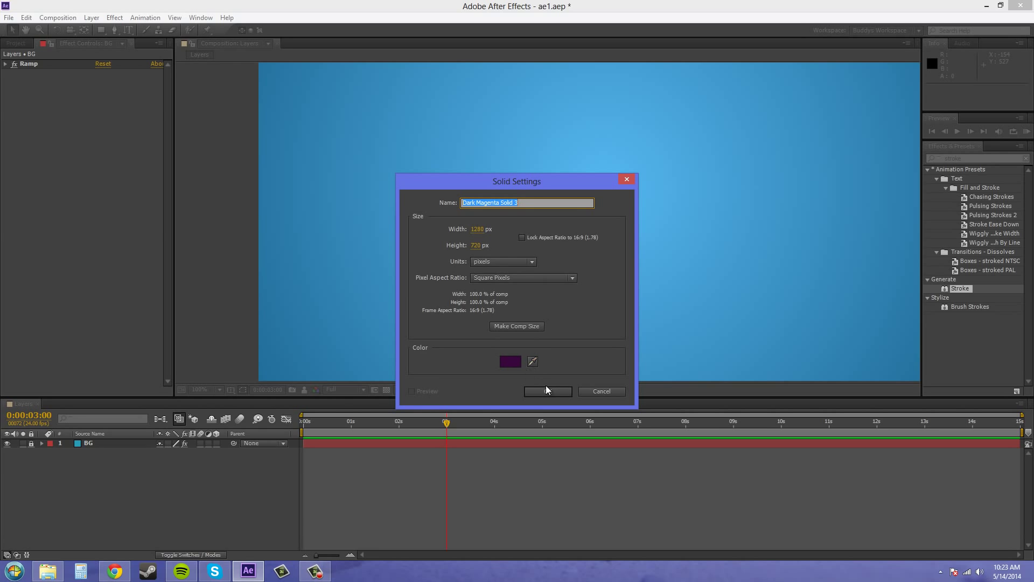
{"action": "left_click", "coordinate": [548, 391]}
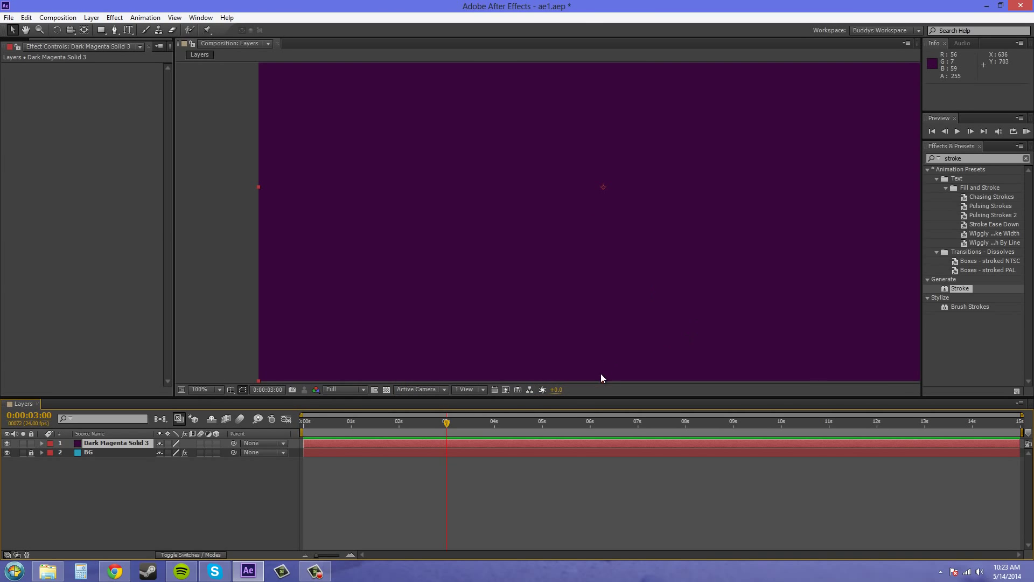
{"action": "left_click_drag", "start_coordinate": [602, 381], "coordinate": [596, 272]}
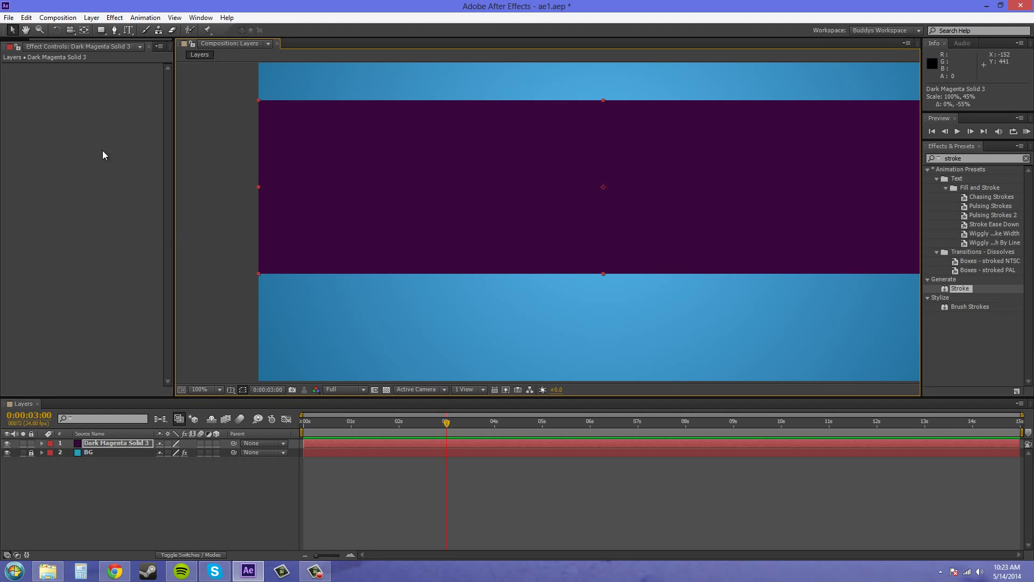
- Draw a five-point curved open mask with two peaks and a trough across the magenta band
{"action": "left_click", "coordinate": [115, 30]}
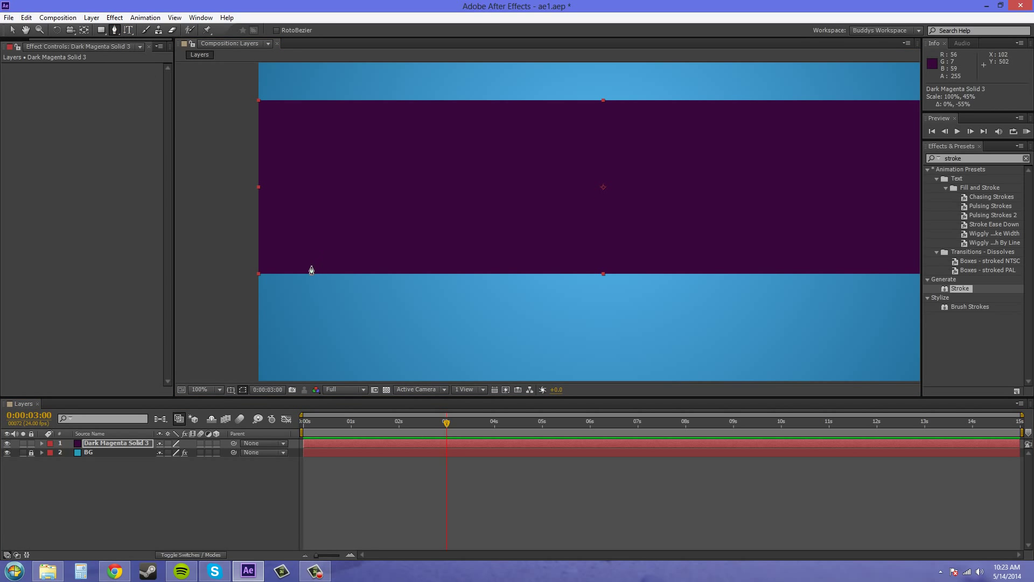
{"action": "left_click_drag", "start_coordinate": [311, 267], "coordinate": [324, 250]}
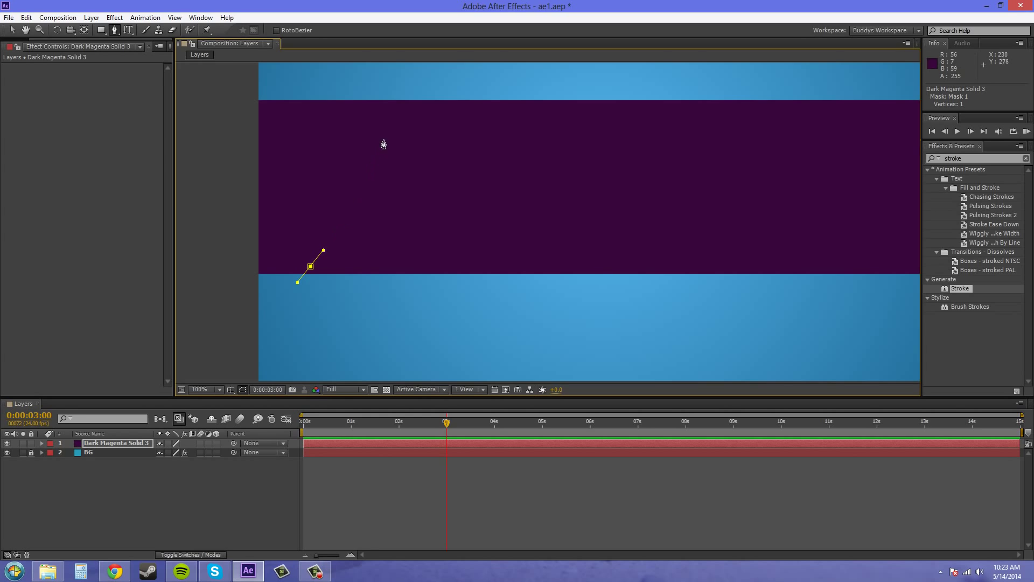
{"action": "left_click", "coordinate": [397, 119]}
{"action": "left_click_drag", "start_coordinate": [401, 122], "coordinate": [434, 121]}
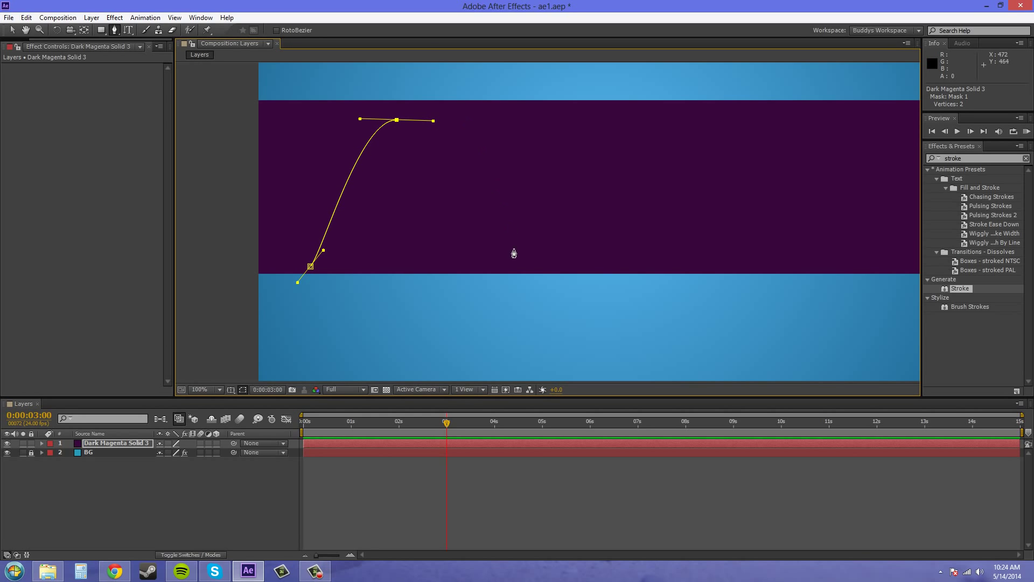
{"action": "left_click_drag", "start_coordinate": [527, 263], "coordinate": [571, 263]}
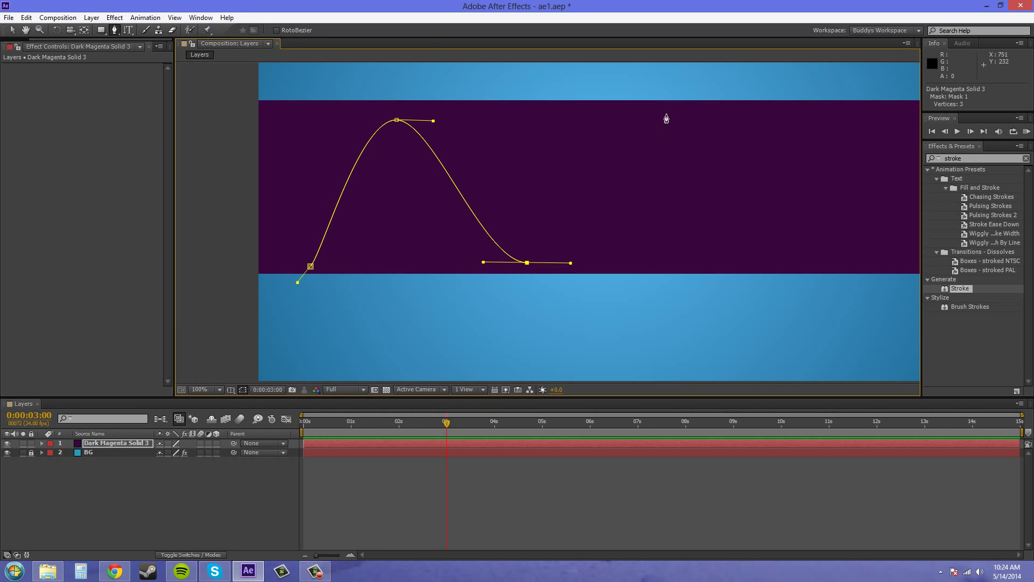
{"action": "mouse_move", "coordinate": [668, 111]}
{"action": "left_mouse_down"}
{"action": "mouse_move", "coordinate": [718, 121]}
{"action": "mouse_move", "coordinate": [673, 110]}
{"action": "left_mouse_up"}
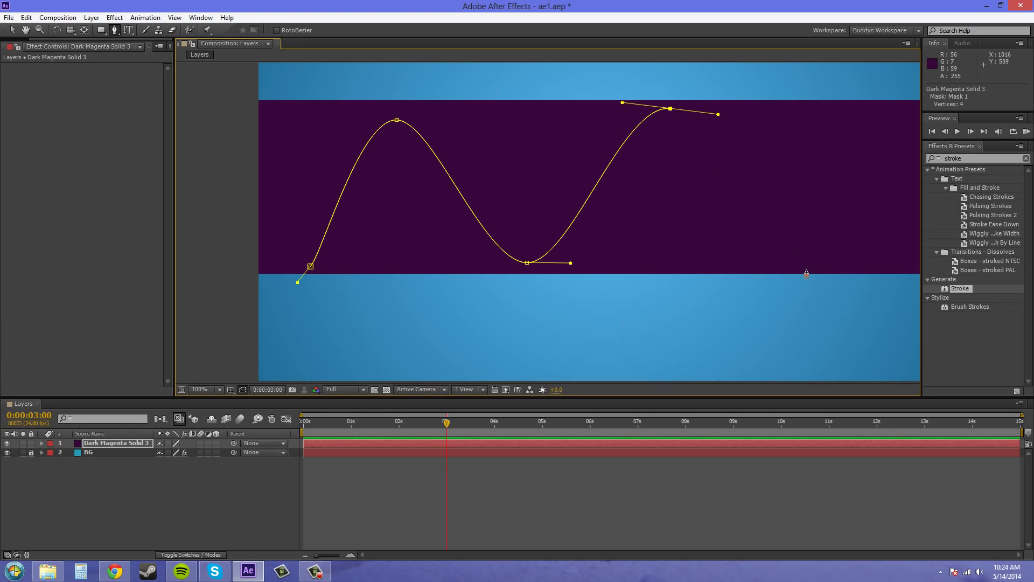
{"action": "left_click_drag", "start_coordinate": [798, 267], "coordinate": [838, 268]}
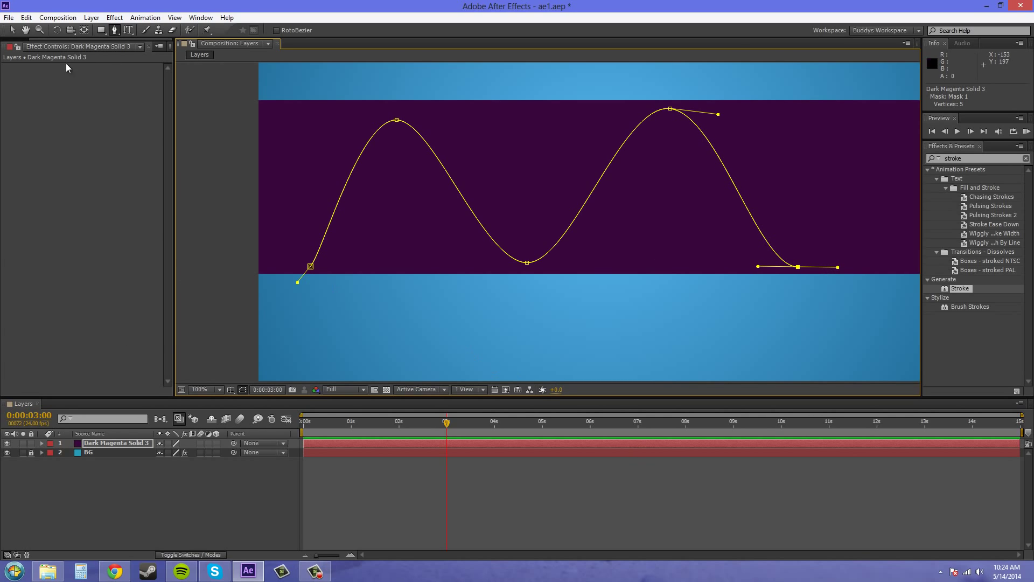
{"action": "left_click", "coordinate": [15, 31]}
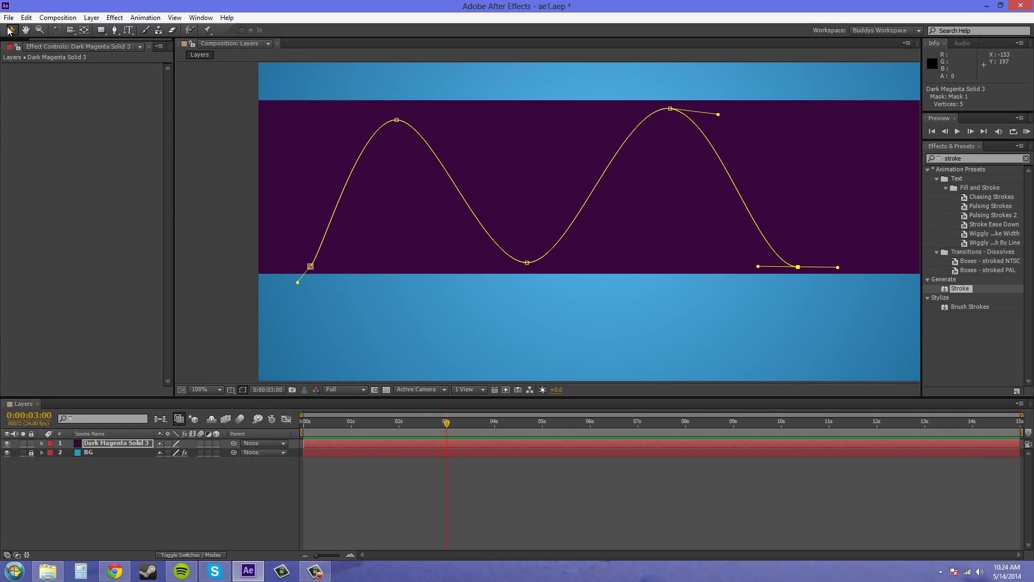
- Apply Effect > Generate > Stroke to the mask and set Paint Style to Reveal Original Image
{"action": "left_click", "coordinate": [116, 18]}
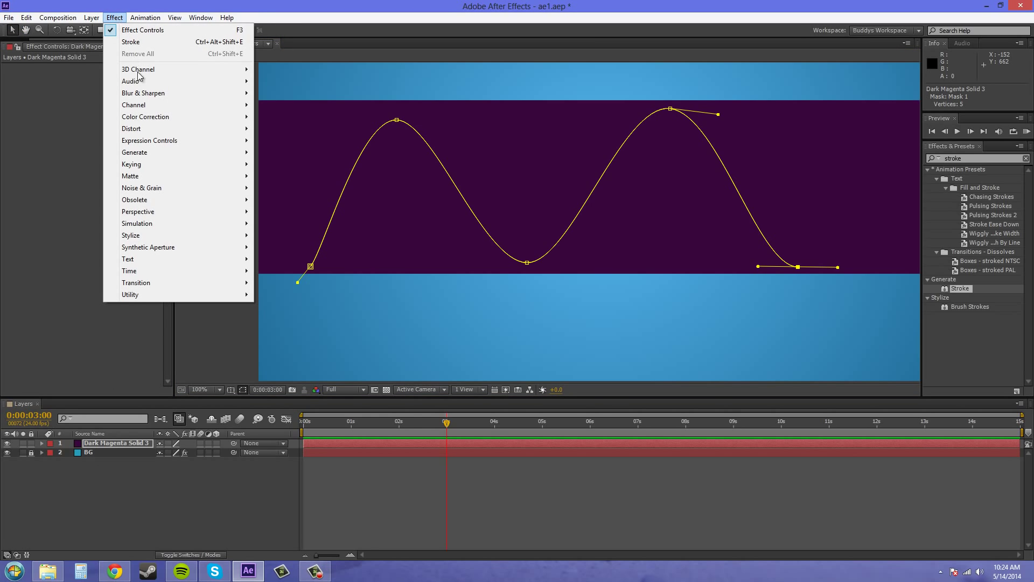
{"action": "mouse_move", "coordinate": [160, 154]}
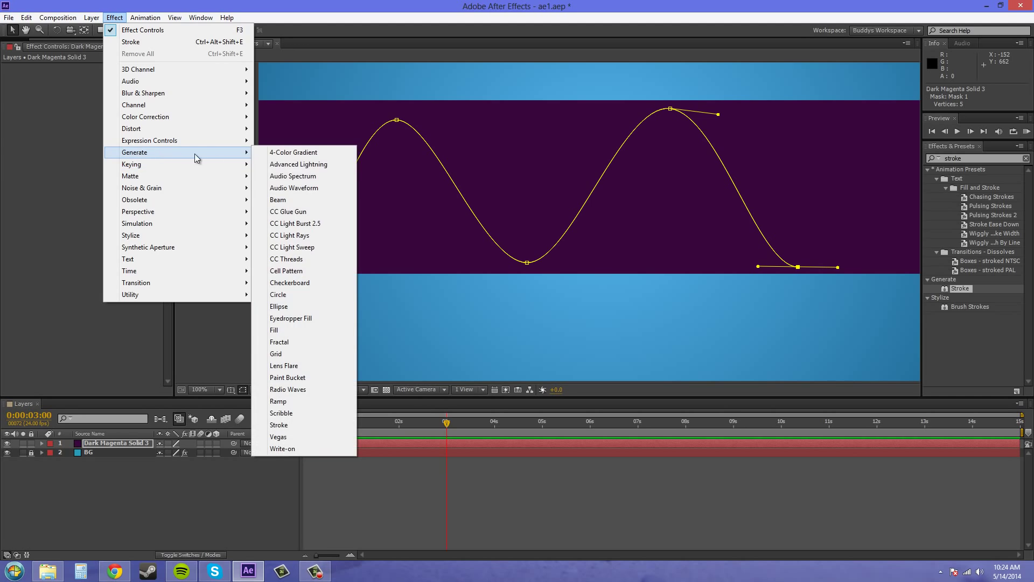
{"action": "left_click", "coordinate": [279, 425]}
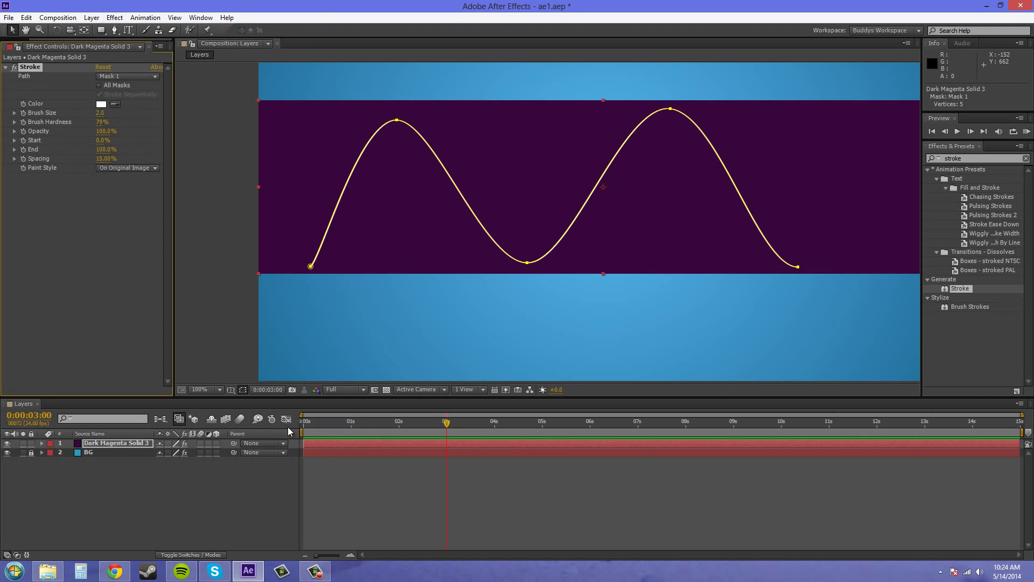
{"action": "left_click", "coordinate": [127, 169]}
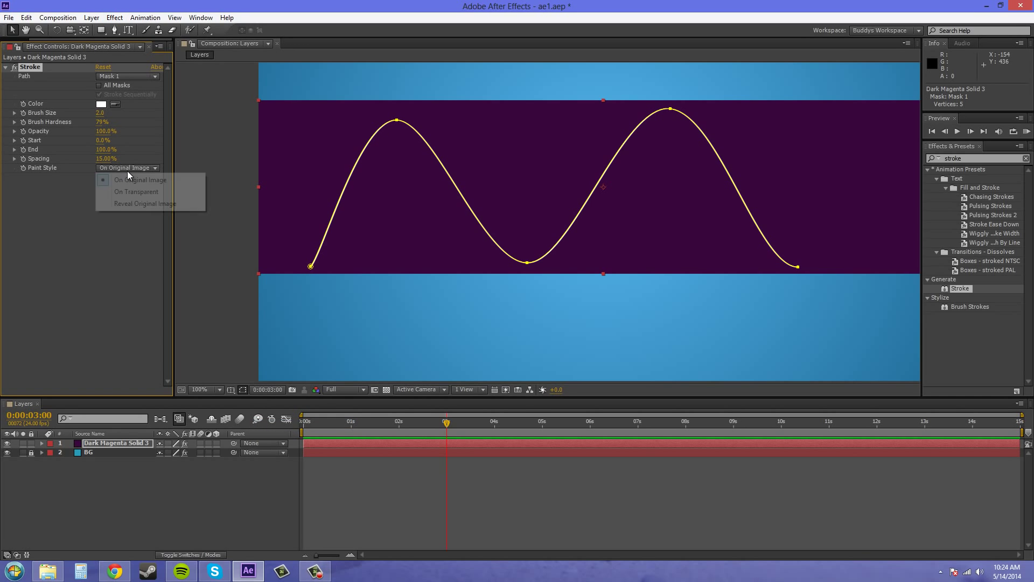
{"action": "left_click", "coordinate": [132, 203]}
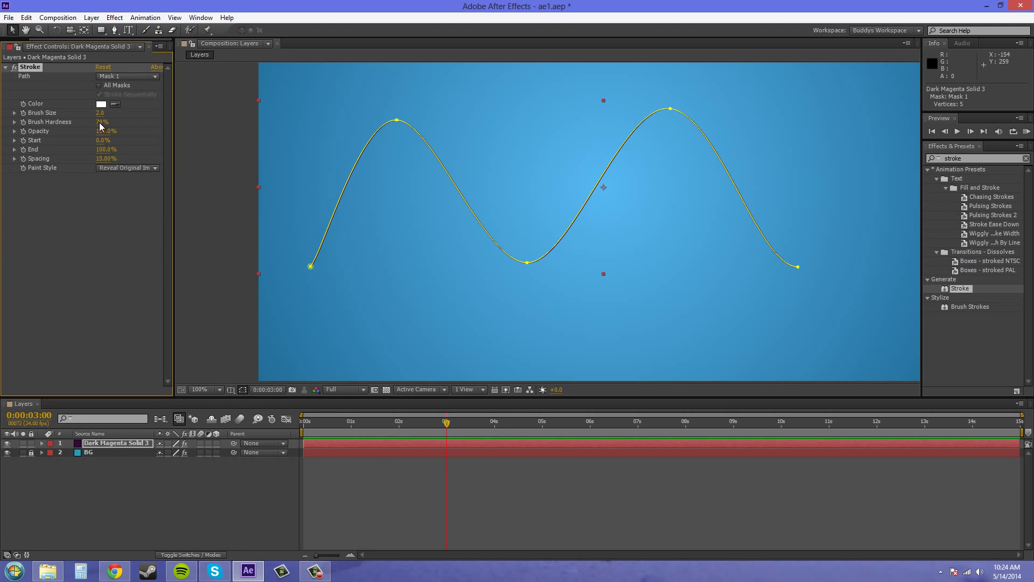
- Set the Stroke effect's Brush Size to 50
{"action": "left_click_drag", "start_coordinate": [100, 114], "coordinate": [101, 116]}
{"action": "left_click", "coordinate": [112, 116]}
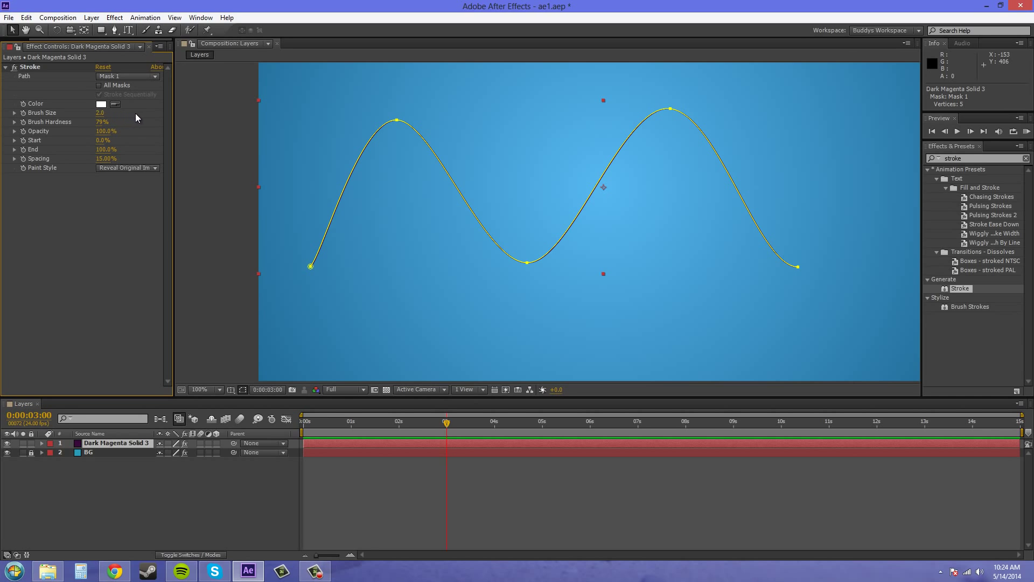
{"action": "left_click_drag", "start_coordinate": [100, 112], "coordinate": [614, 150]}
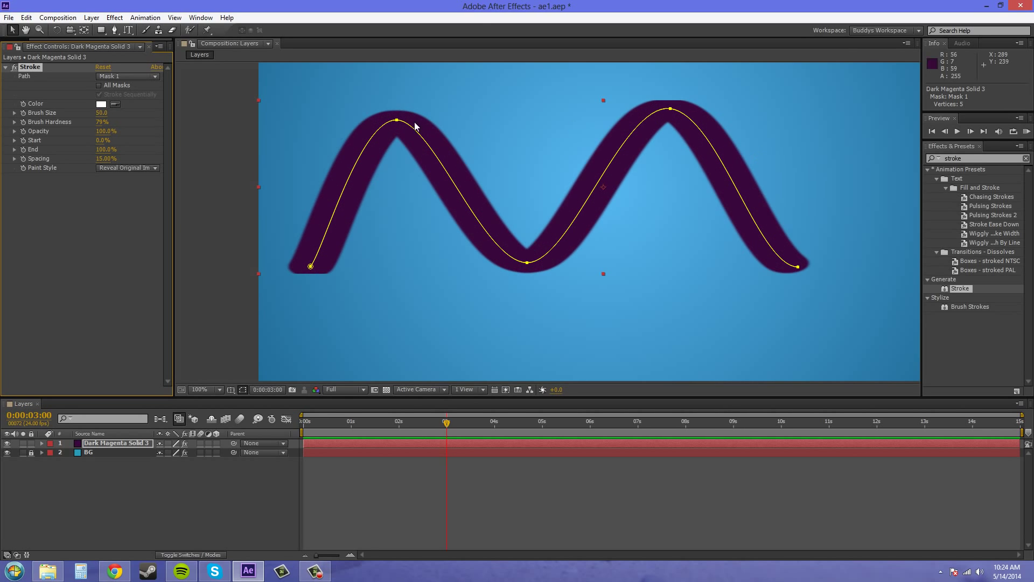
- Drag the wave's first peak vertex higher, then recenter the whole wave in view
{"action": "scroll", "coordinate": [415, 122], "scroll_direction": "up", "scroll_amount": 1}
{"action": "left_click_drag", "start_coordinate": [386, 133], "coordinate": [474, 250]}
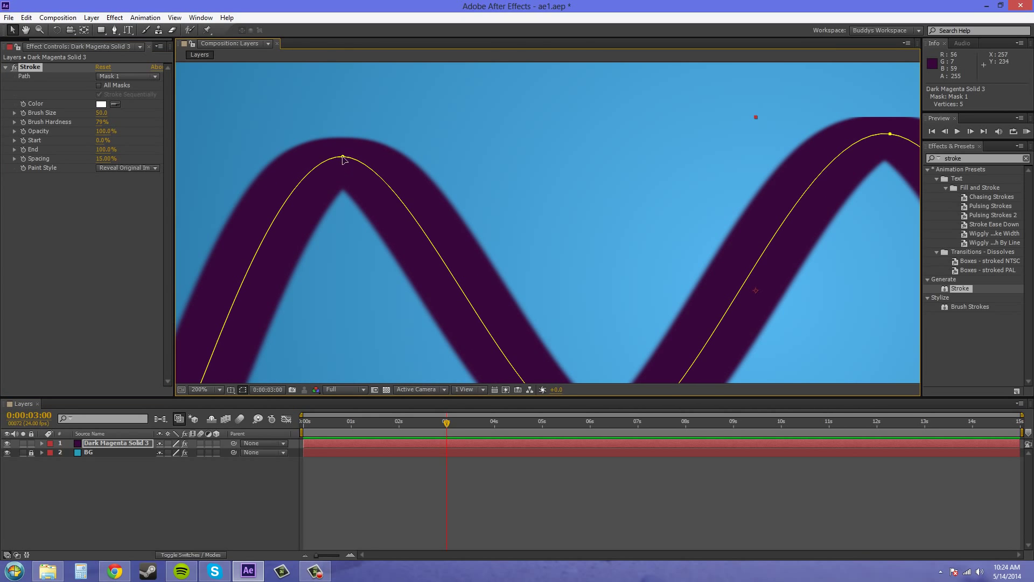
{"action": "mouse_move", "coordinate": [344, 158]}
{"action": "left_mouse_down"}
{"action": "mouse_move", "coordinate": [345, 123]}
{"action": "mouse_move", "coordinate": [346, 138]}
{"action": "left_mouse_up"}
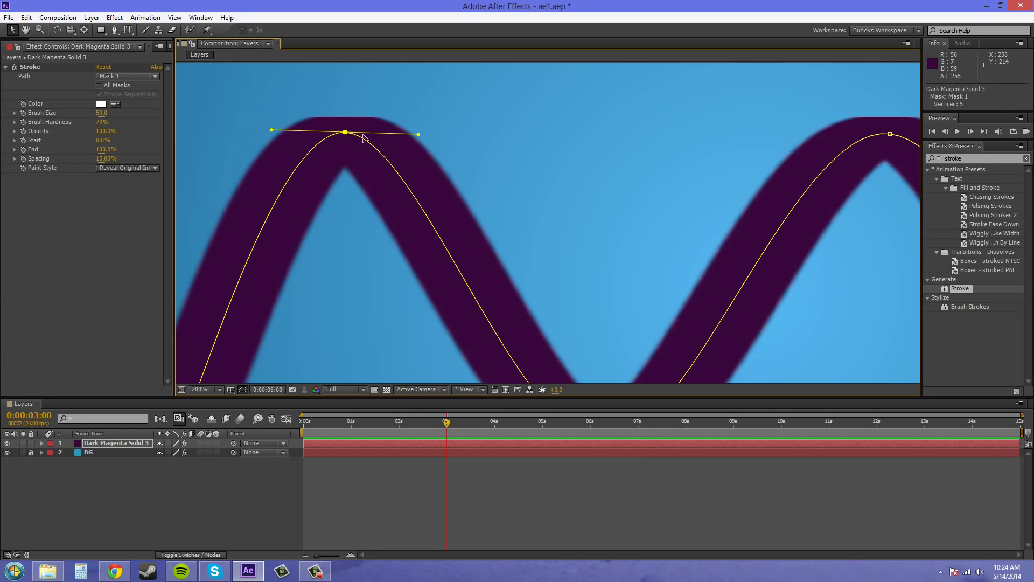
{"action": "scroll", "coordinate": [384, 140], "scroll_direction": "down", "scroll_amount": 1}
{"action": "left_click_drag", "start_coordinate": [389, 265], "coordinate": [466, 220]}
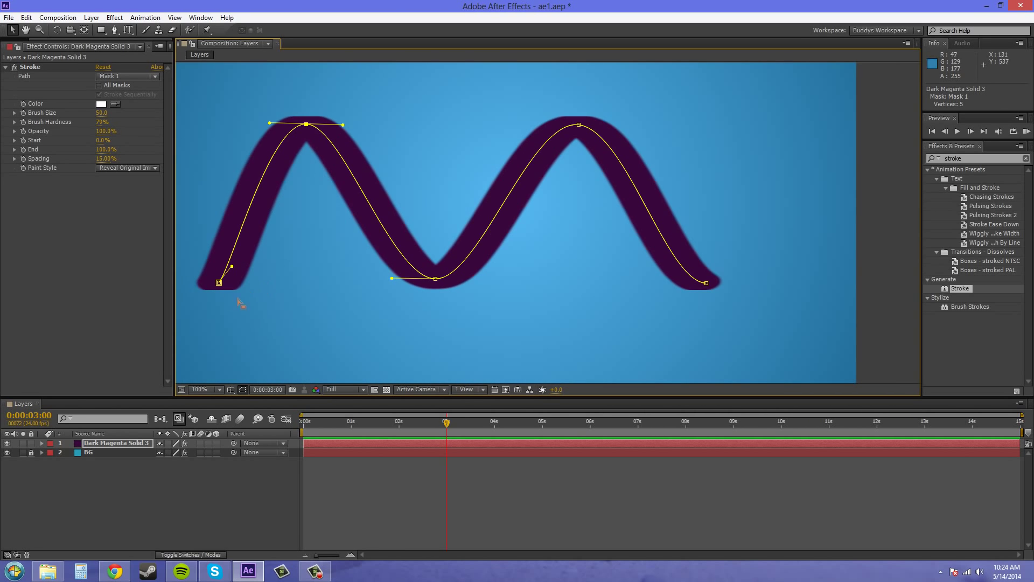
{"action": "left_click_drag", "start_coordinate": [423, 205], "coordinate": [516, 222]}
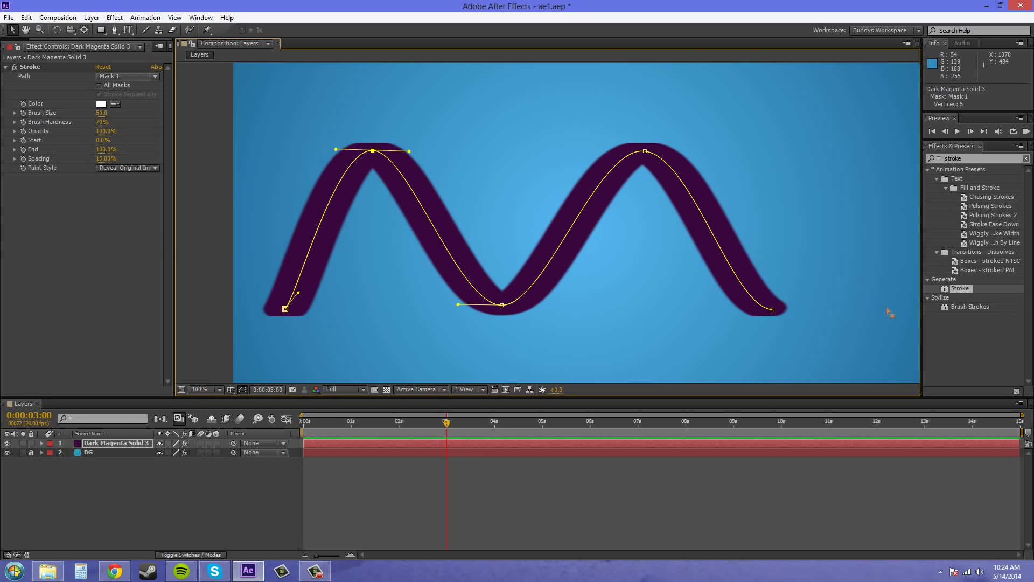
- Search Effects & Presets for 'grow boun'
{"action": "left_click", "coordinate": [927, 157]}
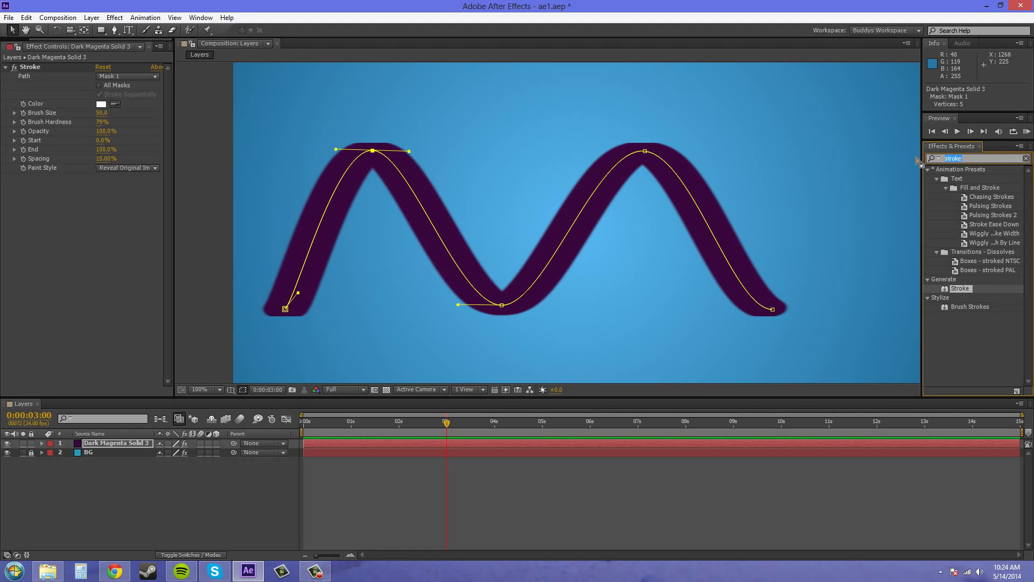
{"action": "key", "text": "BackSpace"}
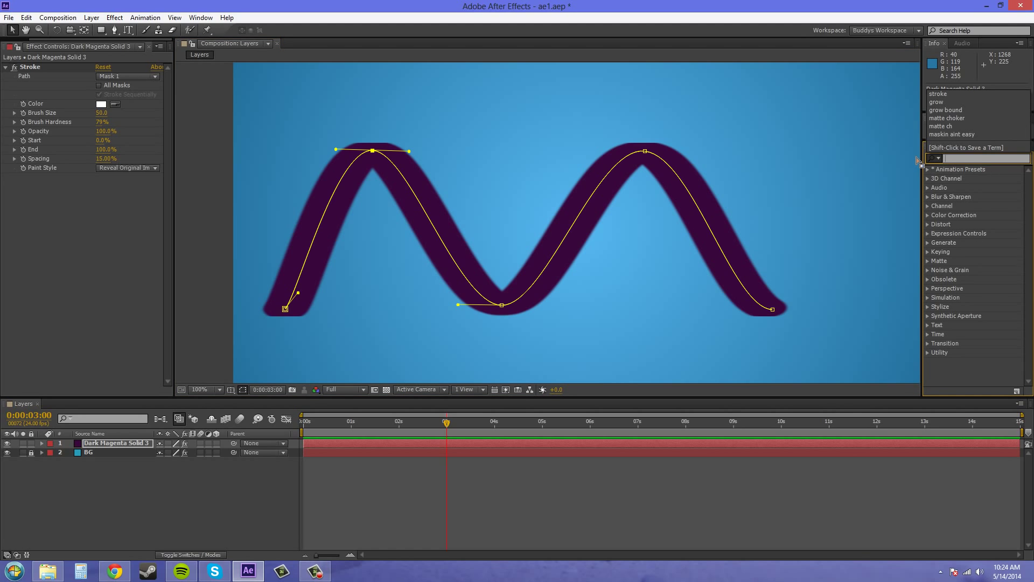
{"action": "type", "text": "grow bound"}
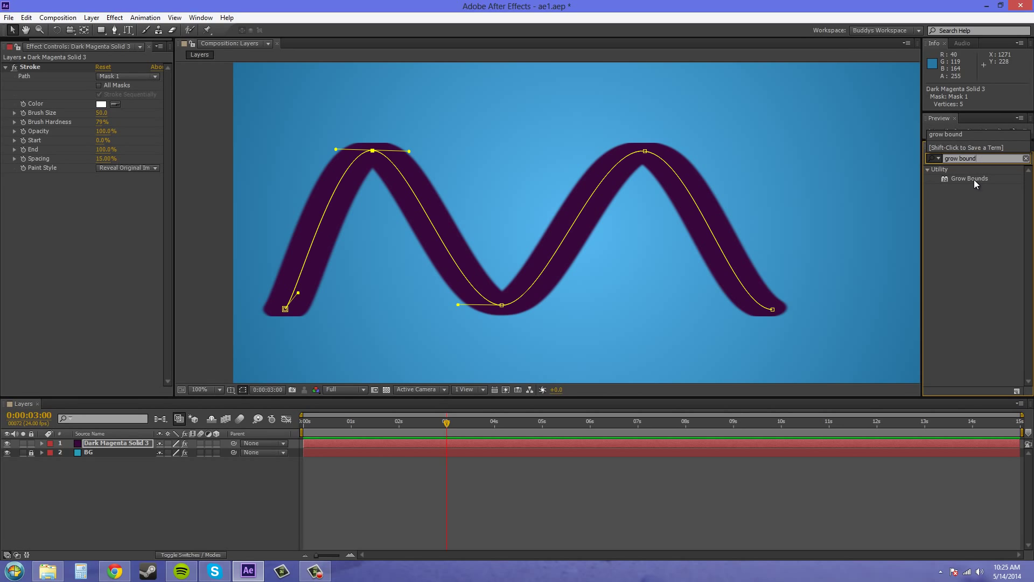
- Apply Effect > Utility > Grow Bounds to the Dark Magenta Solid 3 layer
{"action": "left_click", "coordinate": [114, 18]}
{"action": "left_click", "coordinate": [98, 446]}
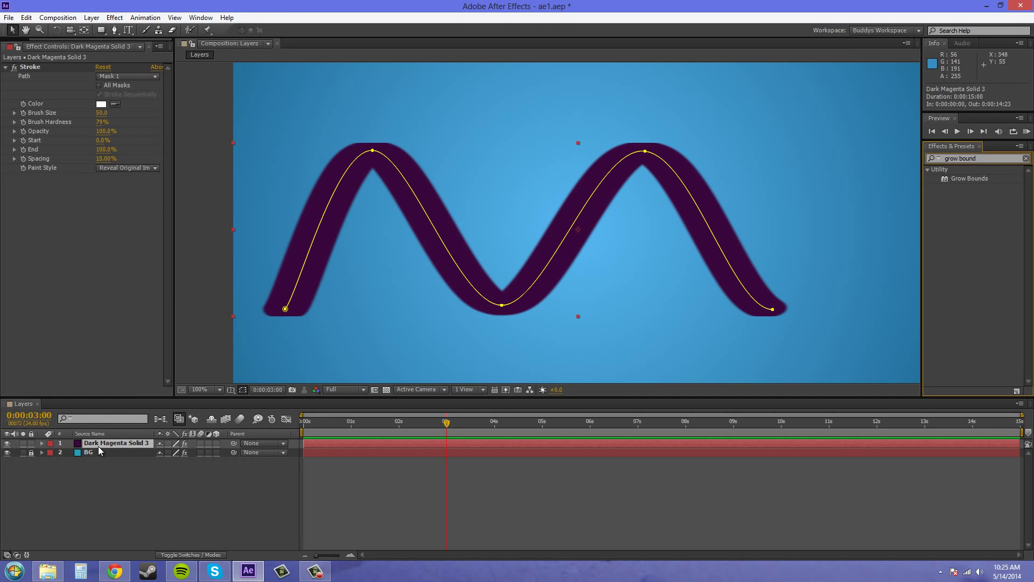
{"action": "left_click", "coordinate": [109, 19]}
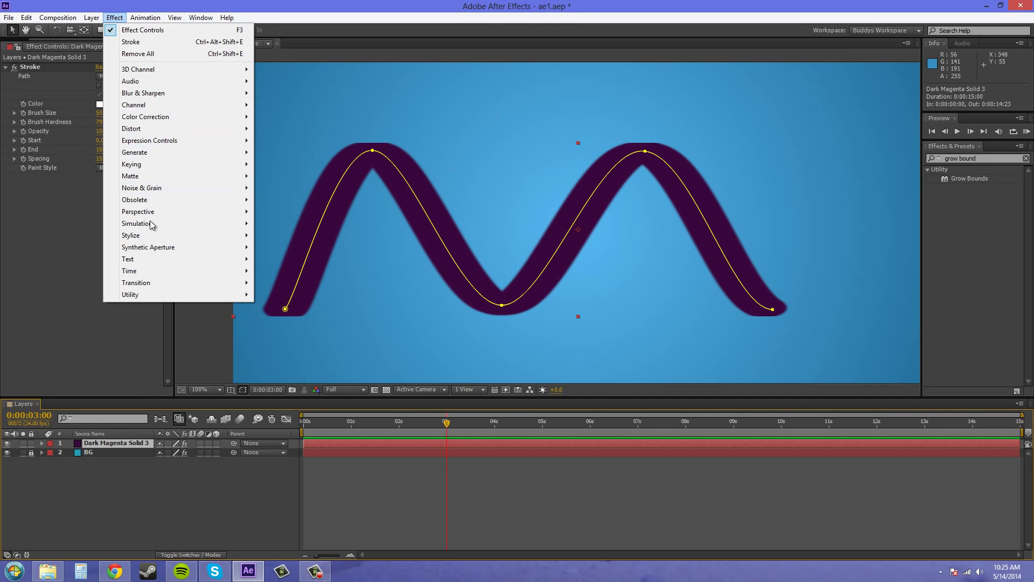
{"action": "mouse_move", "coordinate": [140, 295]}
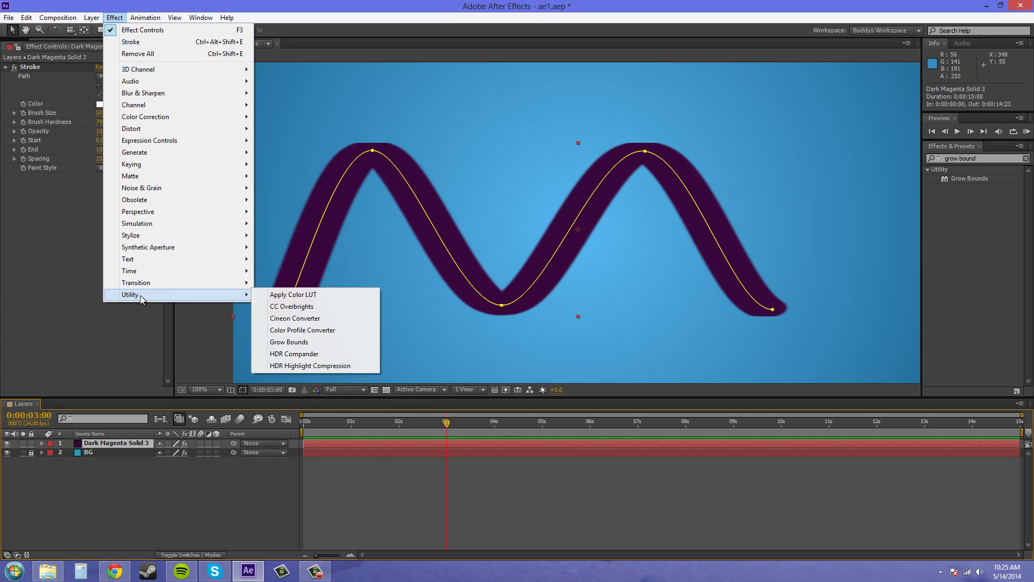
{"action": "left_click", "coordinate": [300, 345]}
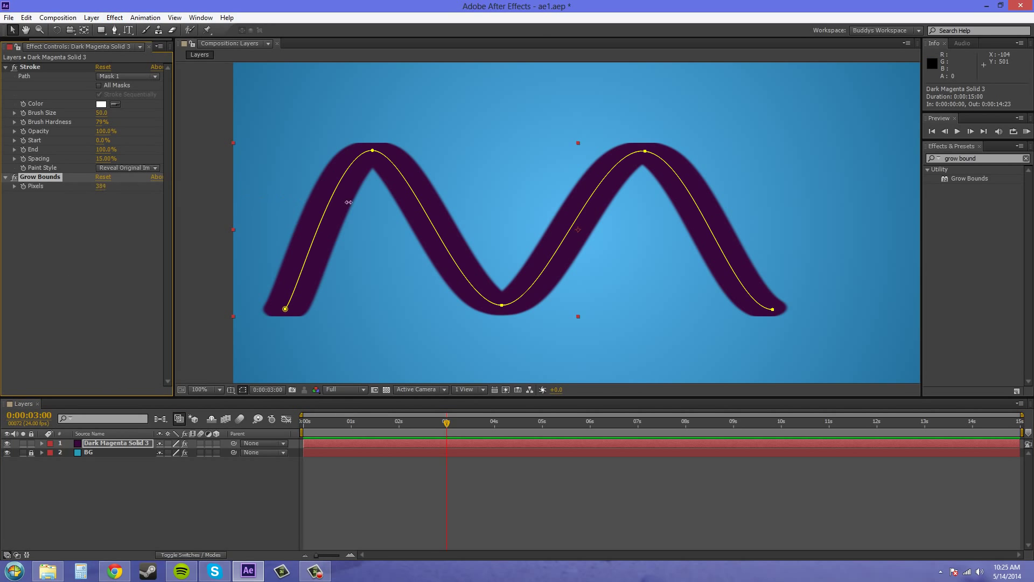
- Move Grow Bounds above Stroke in Effect Controls so it runs first
{"action": "mouse_move", "coordinate": [101, 186]}
{"action": "left_mouse_down"}
{"action": "mouse_move", "coordinate": [60, 196]}
{"action": "mouse_move", "coordinate": [50, 66]}
{"action": "left_mouse_up"}
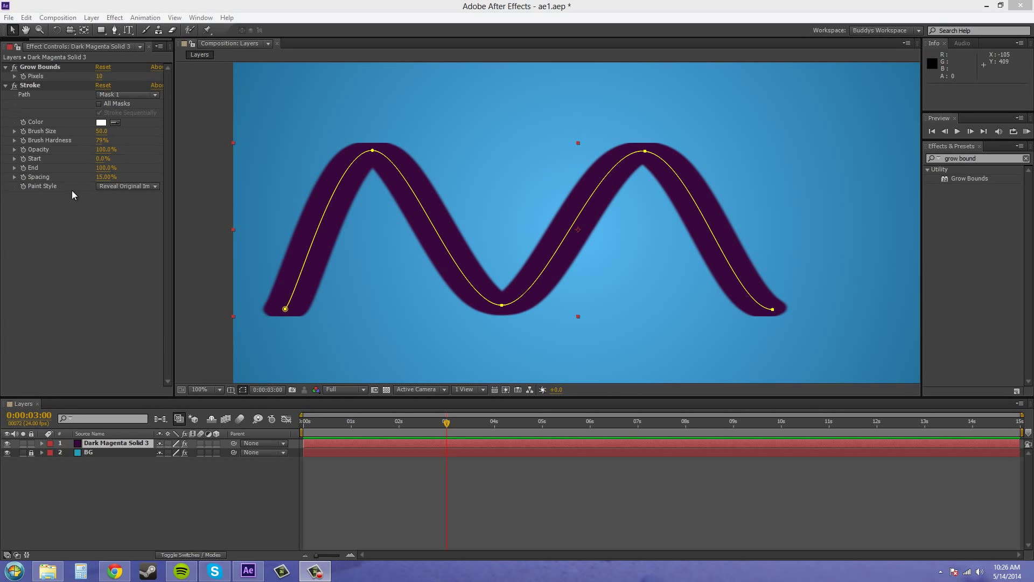
{"action": "left_click", "coordinate": [134, 185]}
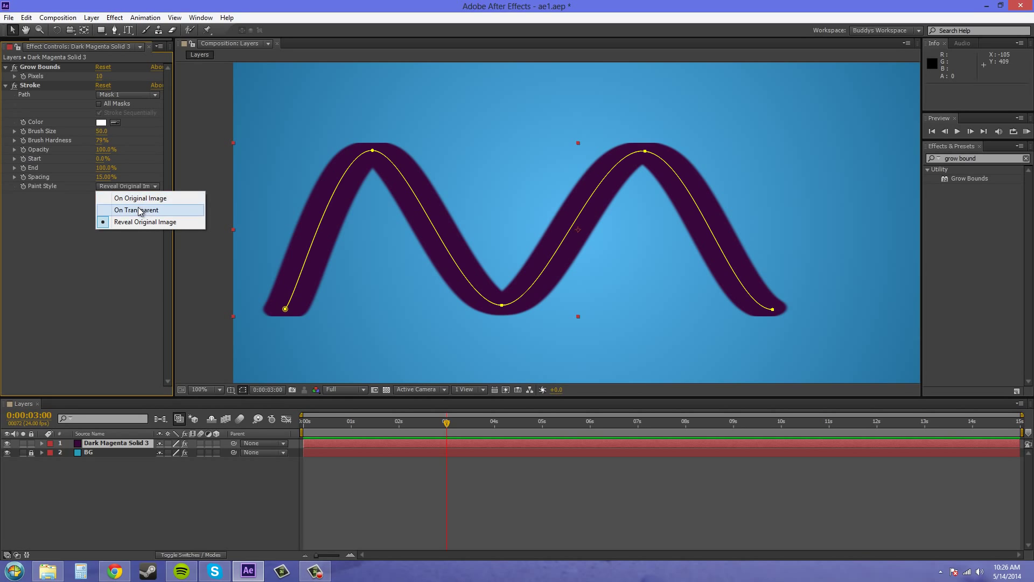
- Set Stroke Paint Style to On Transparent and Grow Bounds Pixels to 42
{"action": "left_click", "coordinate": [139, 210]}
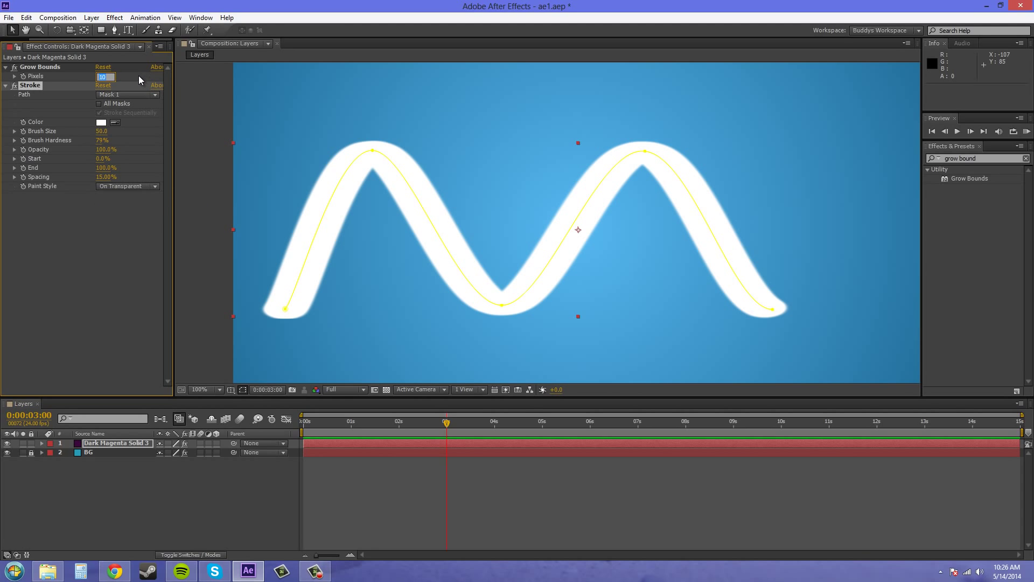
{"action": "type", "text": "0"}
{"action": "key", "text": "Return"}
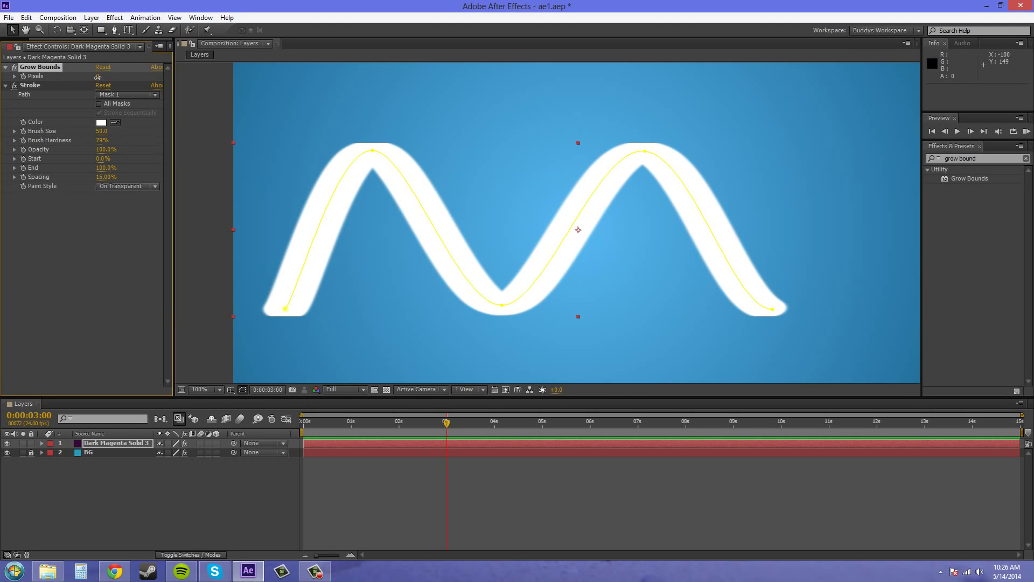
{"action": "left_click_drag", "start_coordinate": [97, 77], "coordinate": [120, 76]}
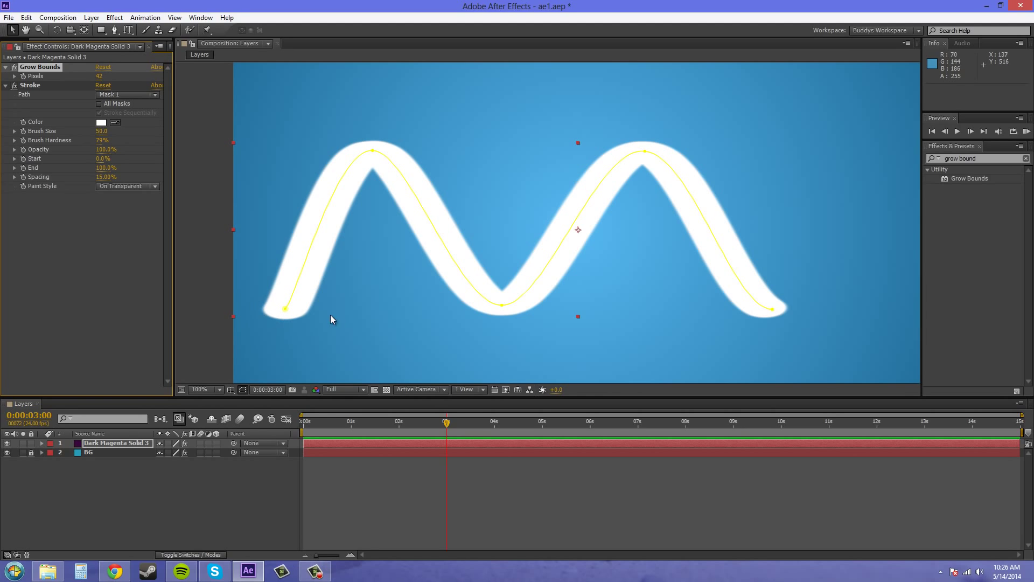
{"action": "left_click", "coordinate": [121, 189]}
- Switch the Stroke Paint Style to On Original Image
{"action": "left_click", "coordinate": [127, 198]}
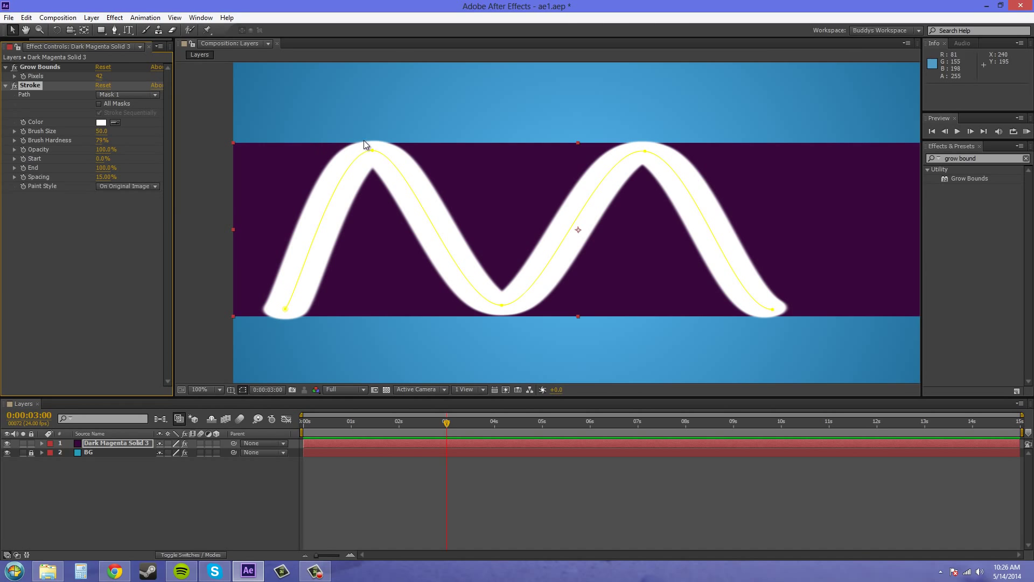